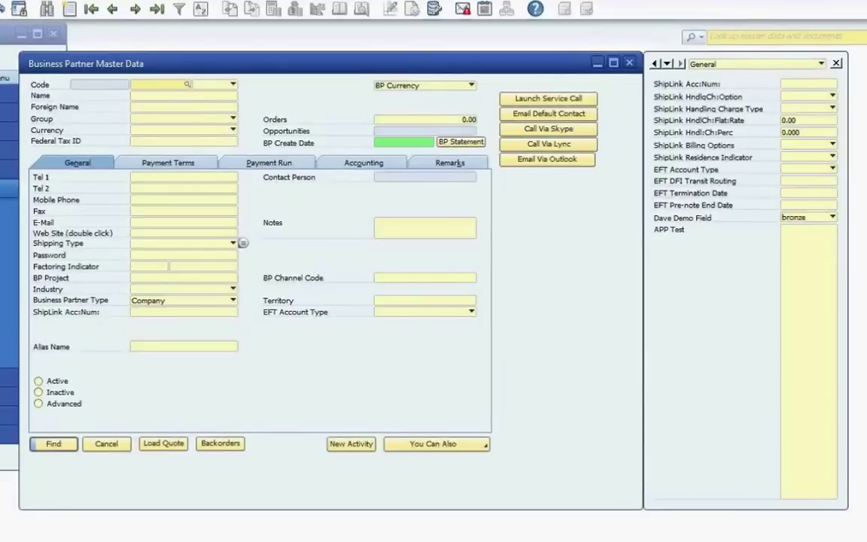
- Retrieve the Parameter Technology business partner record from Find mode
{"action": "key", "text": "Page_Down"}
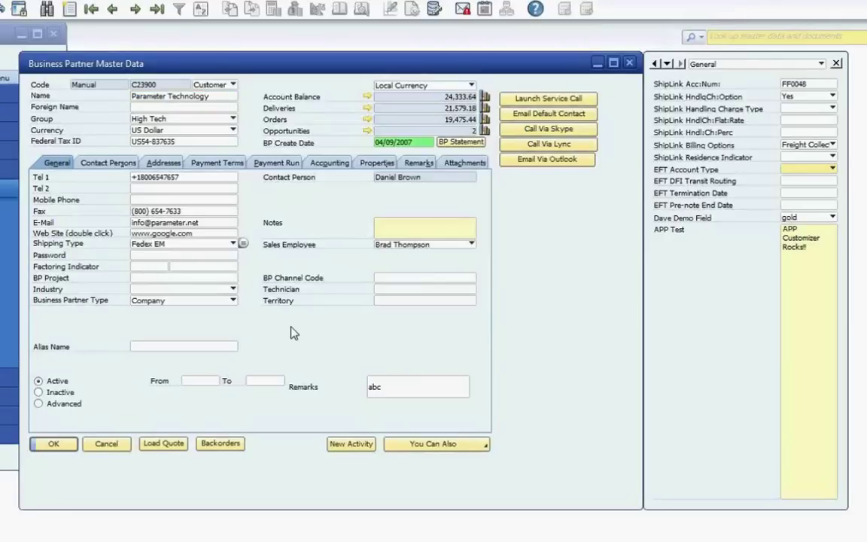
- Place the TWBS_UPSAcctNum (ShipLink Acc Num) UDF on the General tab below Business Partner Type
{"action": "left_click", "coordinate": [159, 301]}
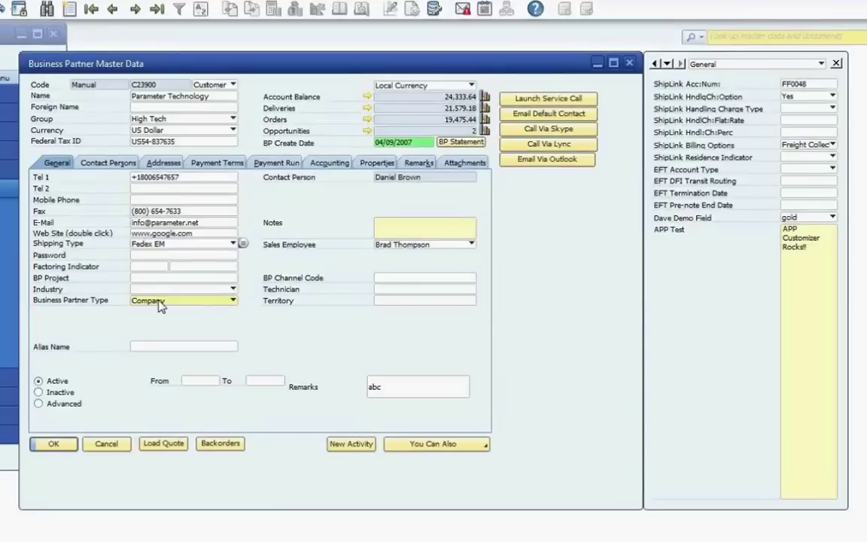
{"action": "right_click", "coordinate": [158, 301]}
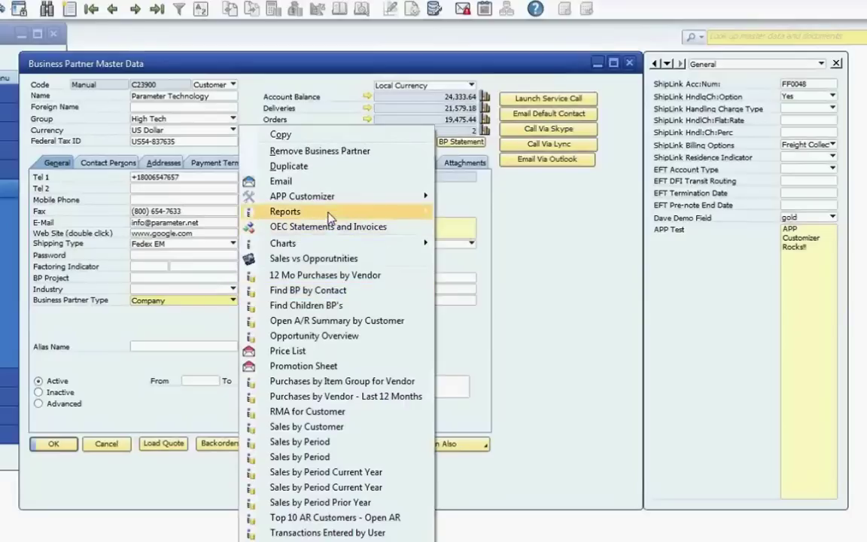
{"action": "mouse_move", "coordinate": [329, 207]}
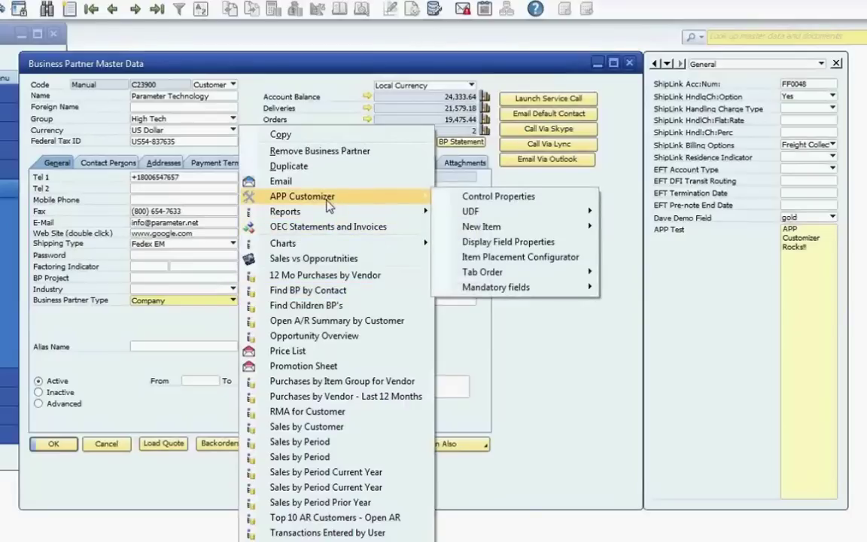
{"action": "mouse_move", "coordinate": [474, 211]}
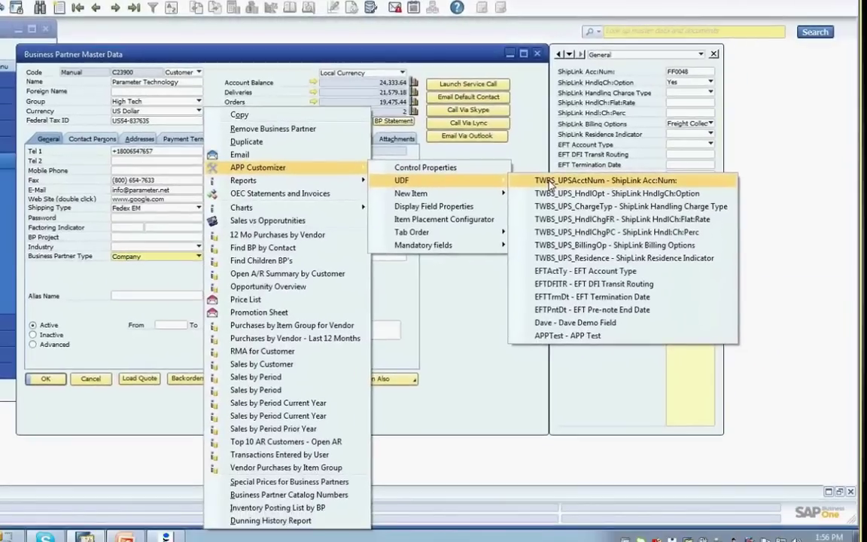
{"action": "left_click", "coordinate": [552, 183]}
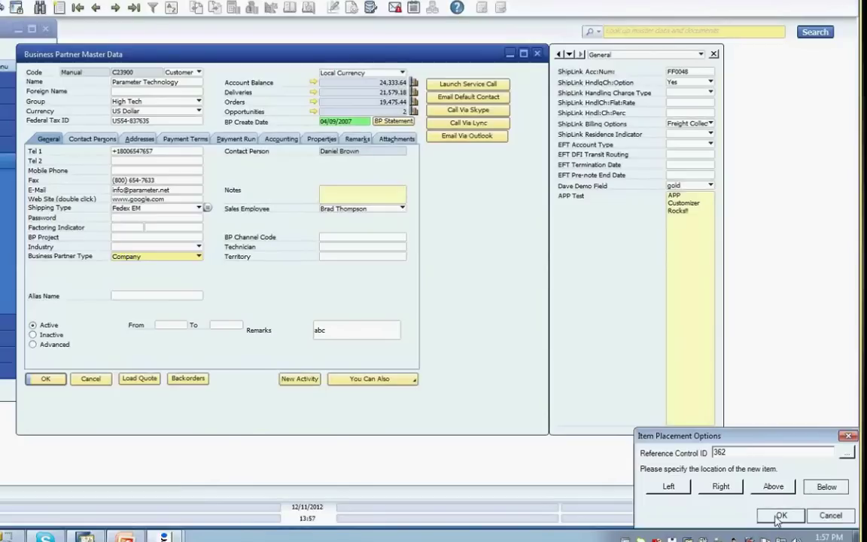
{"action": "left_click", "coordinate": [780, 517]}
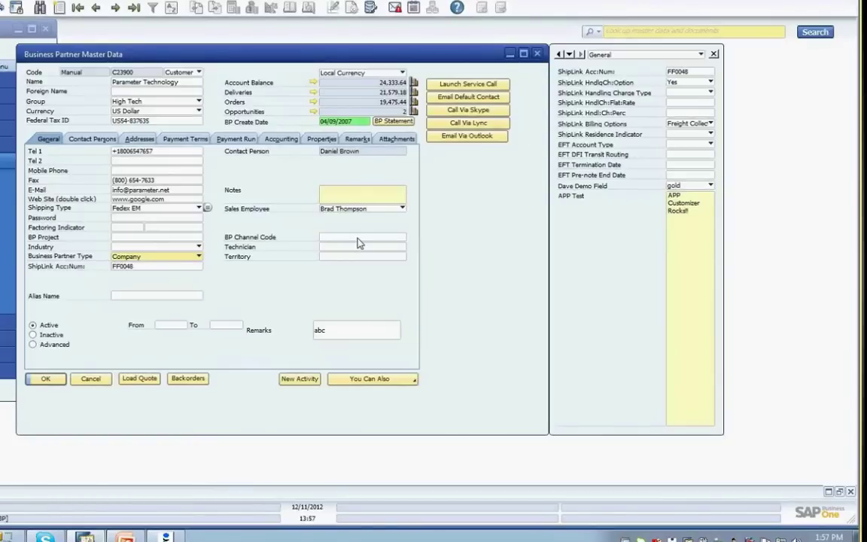
- Add the EFTActTy (EFT Account Type) dropdown UDF directly below Territory
{"action": "left_click", "coordinate": [359, 256]}
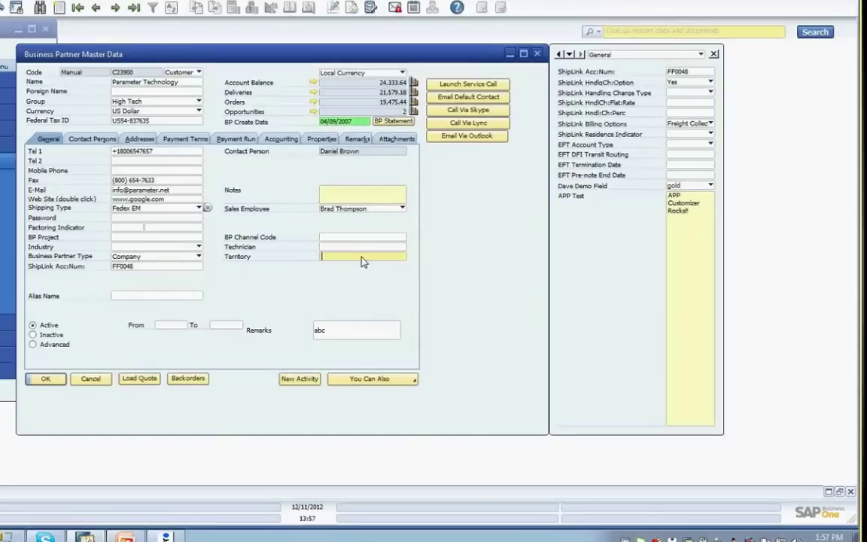
{"action": "right_click", "coordinate": [409, 257]}
{"action": "mouse_move", "coordinate": [474, 146]}
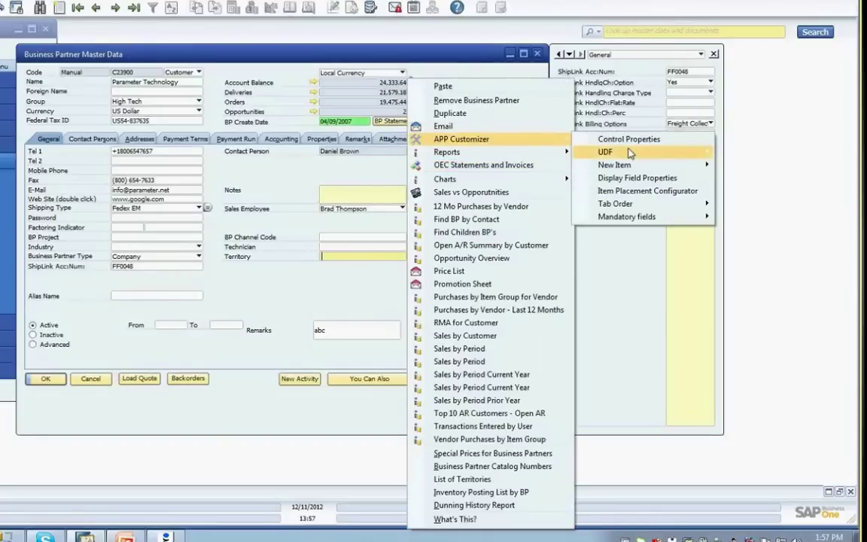
{"action": "mouse_move", "coordinate": [631, 154]}
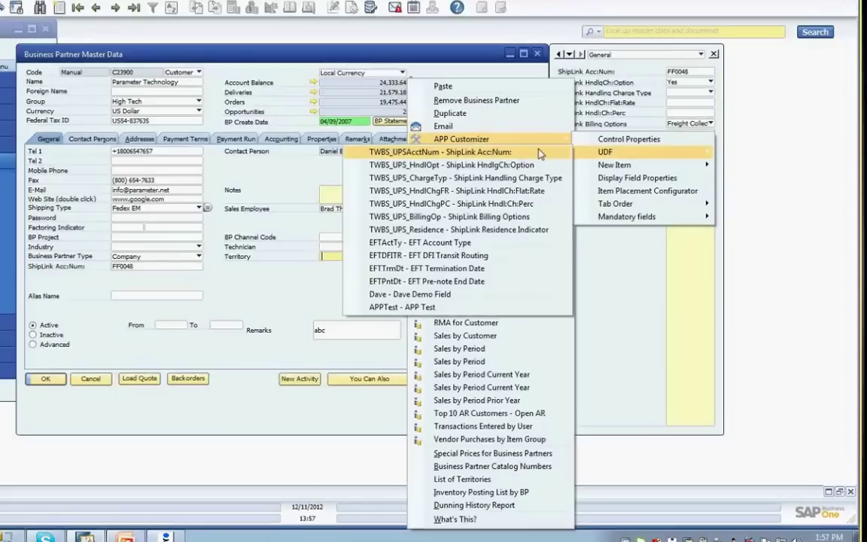
{"action": "left_click", "coordinate": [465, 246]}
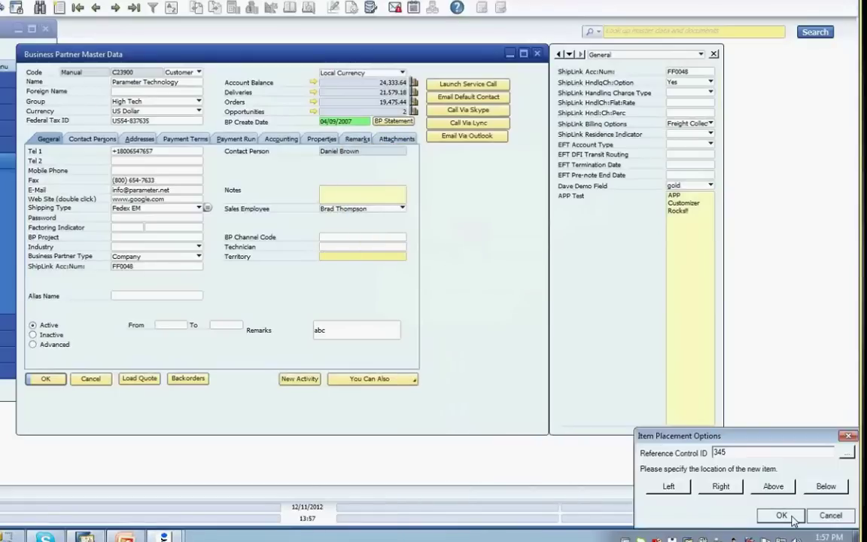
{"action": "left_click", "coordinate": [826, 487]}
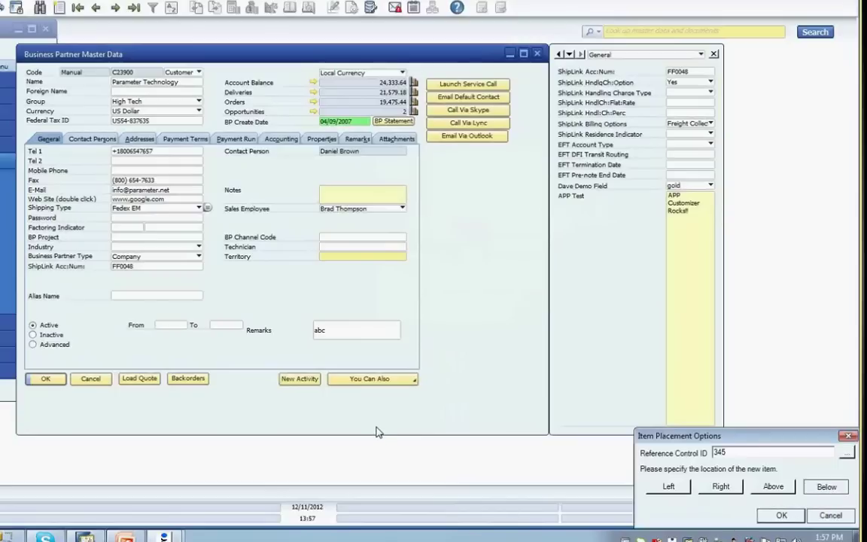
{"action": "left_click", "coordinate": [394, 268]}
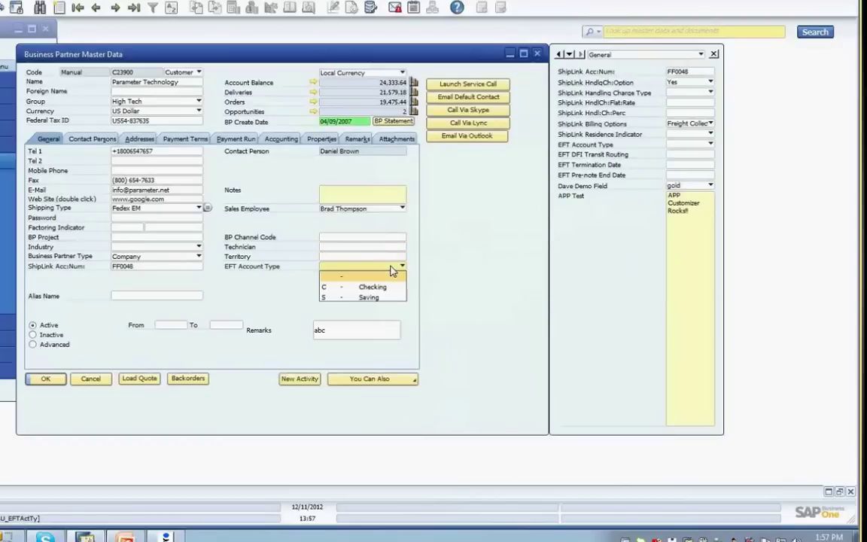
{"action": "left_click", "coordinate": [390, 275]}
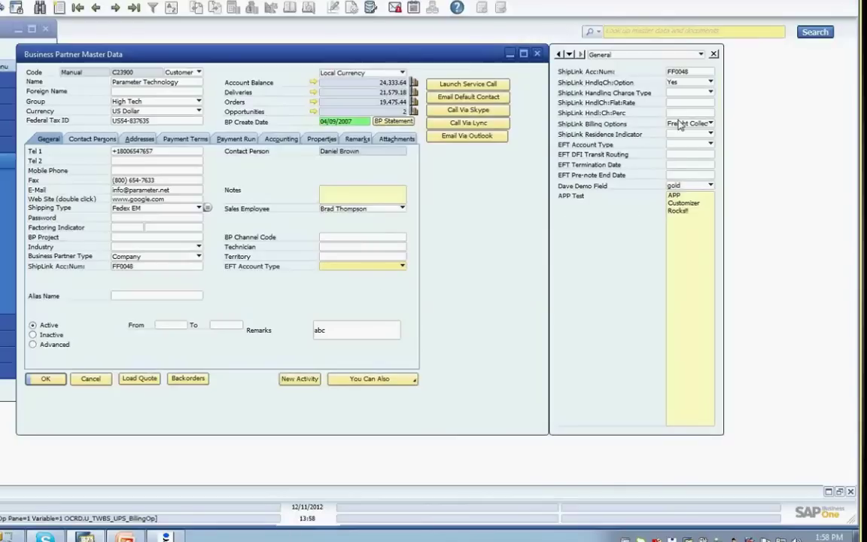
- Append 90 to the ShipLink account number, save the record, and recheck the UDF panel
{"action": "left_click", "coordinate": [713, 54]}
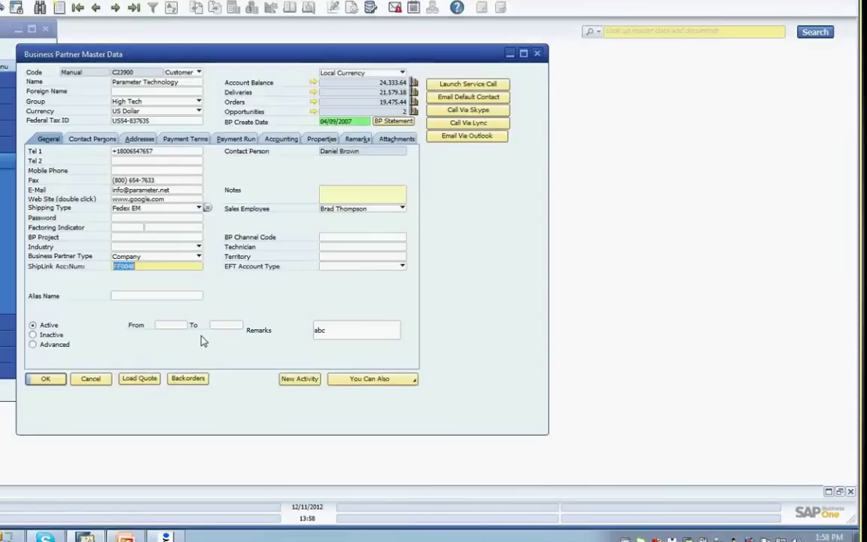
{"action": "left_click", "coordinate": [159, 266]}
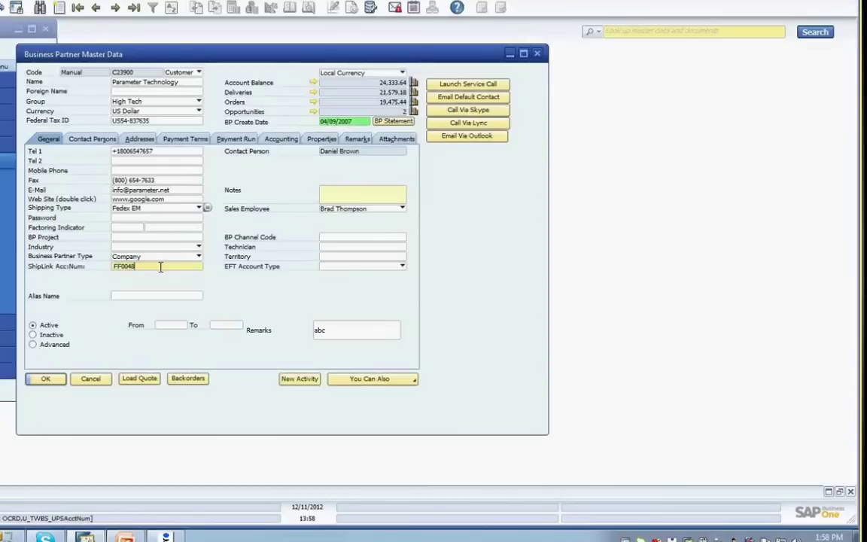
{"action": "type", "text": "9"}
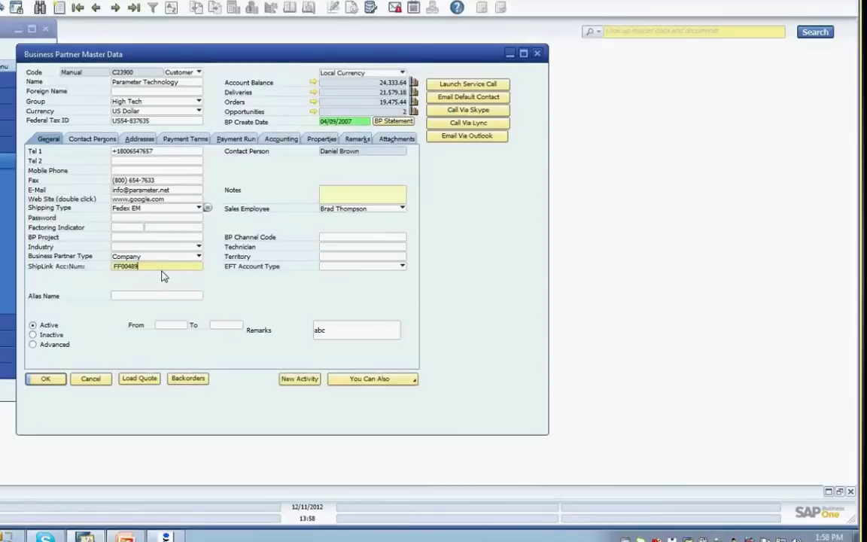
{"action": "type", "text": "0"}
{"action": "left_click", "coordinate": [45, 379]}
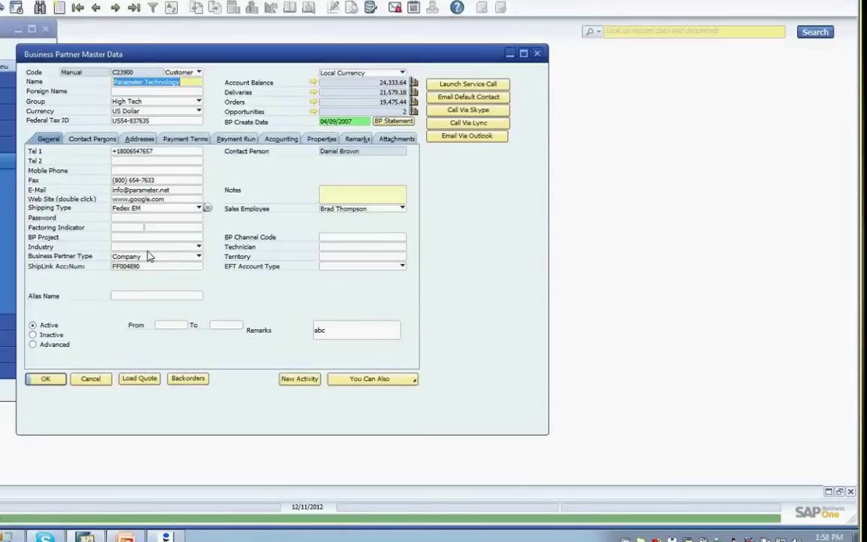
{"action": "key", "text": "ctrl+shift+u"}
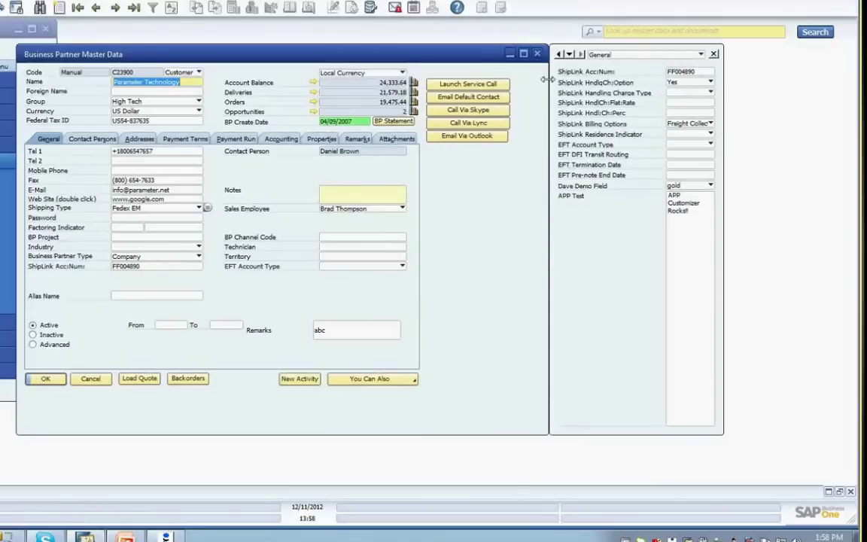
{"action": "left_click", "coordinate": [714, 54]}
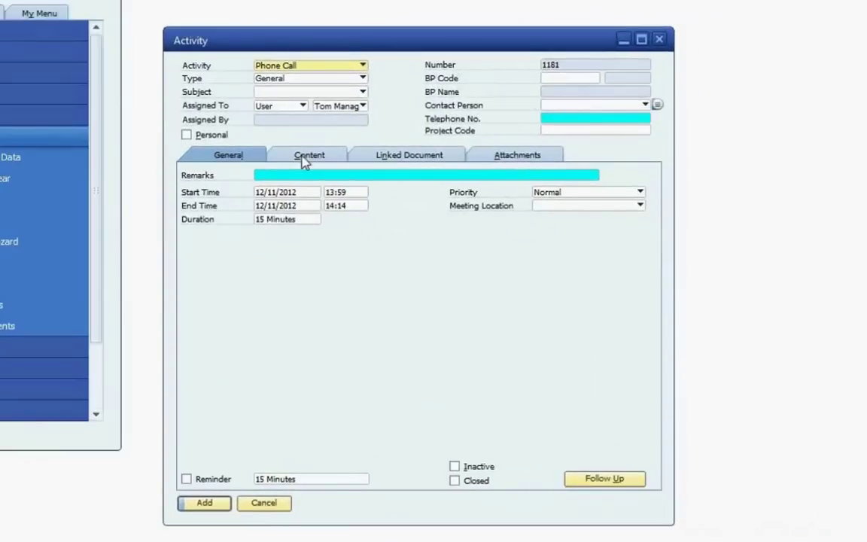
- Show the blank Content notes area of Phone Call Activity 1181
{"action": "left_click", "coordinate": [304, 162]}
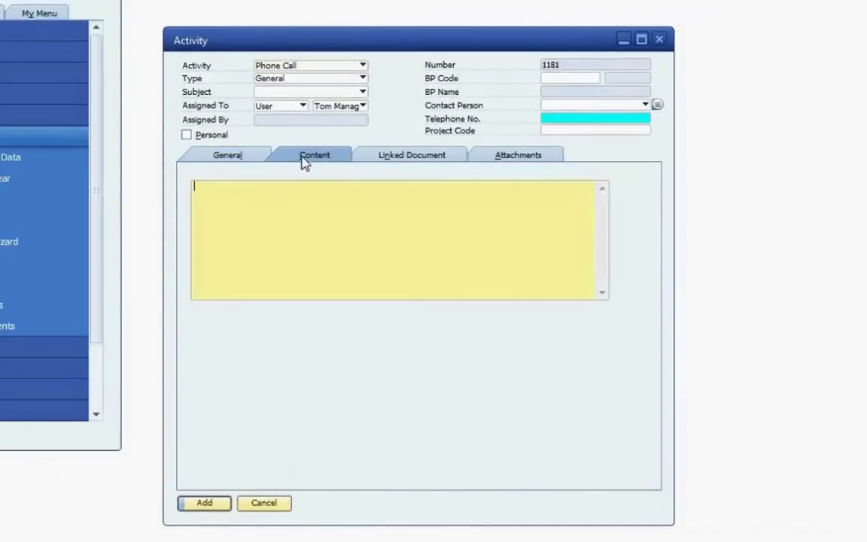
{"action": "left_click", "coordinate": [306, 194]}
{"action": "left_click", "coordinate": [223, 159]}
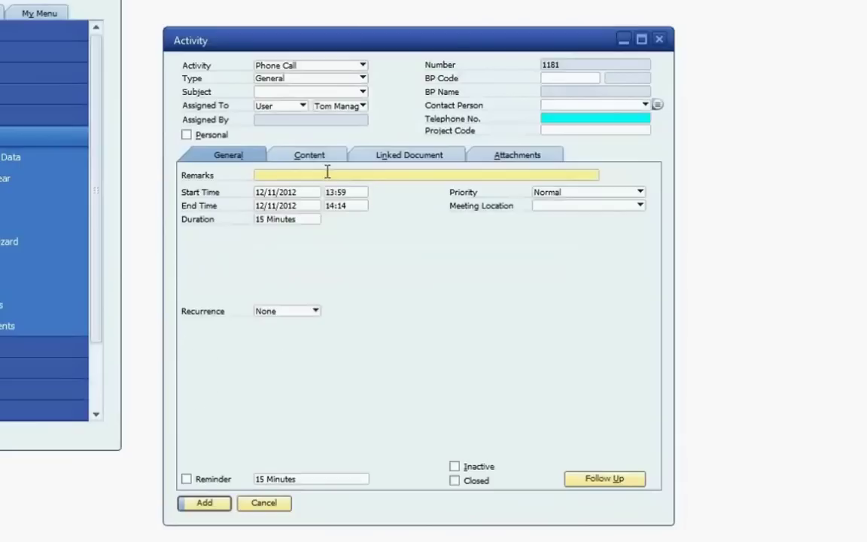
{"action": "left_click", "coordinate": [297, 155]}
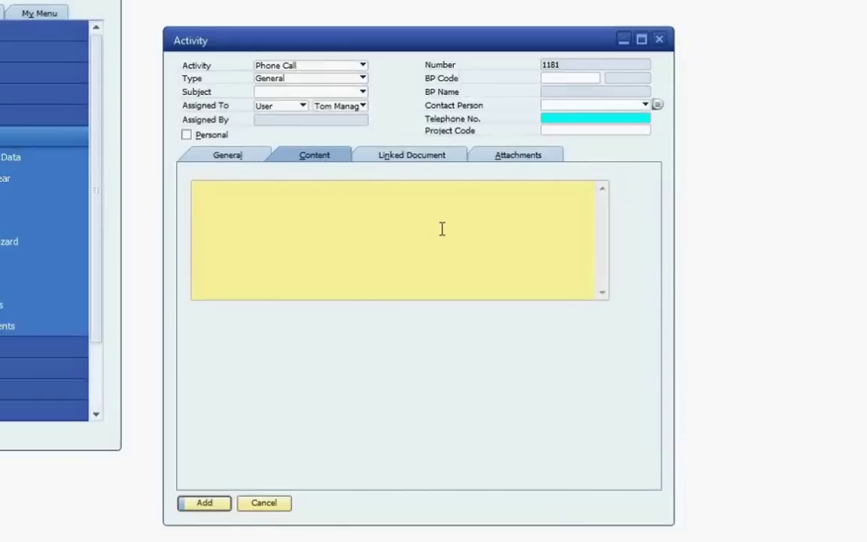
- Place the multi-line notes text box below Recurrence in the General section and apply it
{"action": "right_click", "coordinate": [328, 229]}
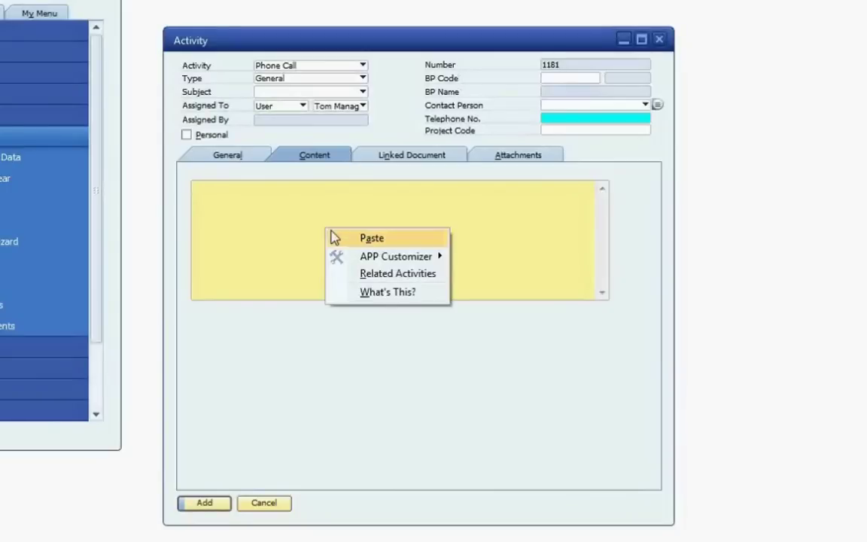
{"action": "mouse_move", "coordinate": [375, 264]}
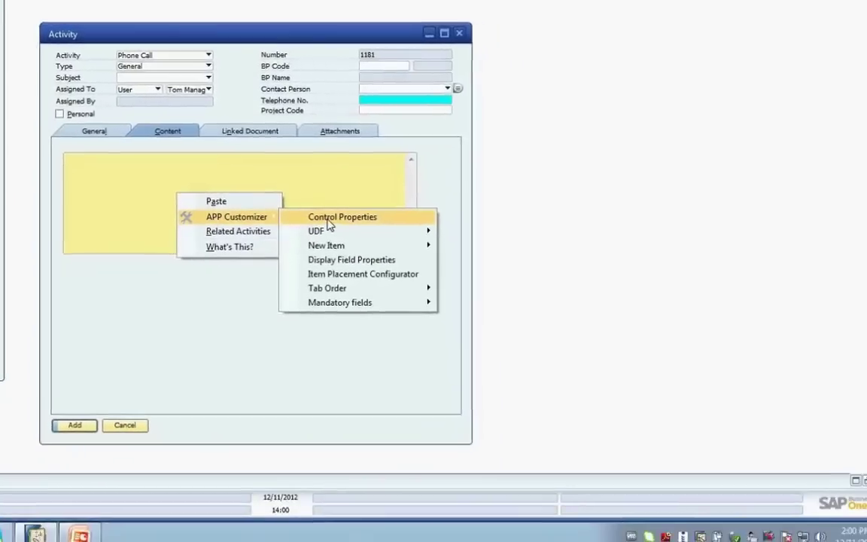
{"action": "left_click", "coordinate": [310, 214]}
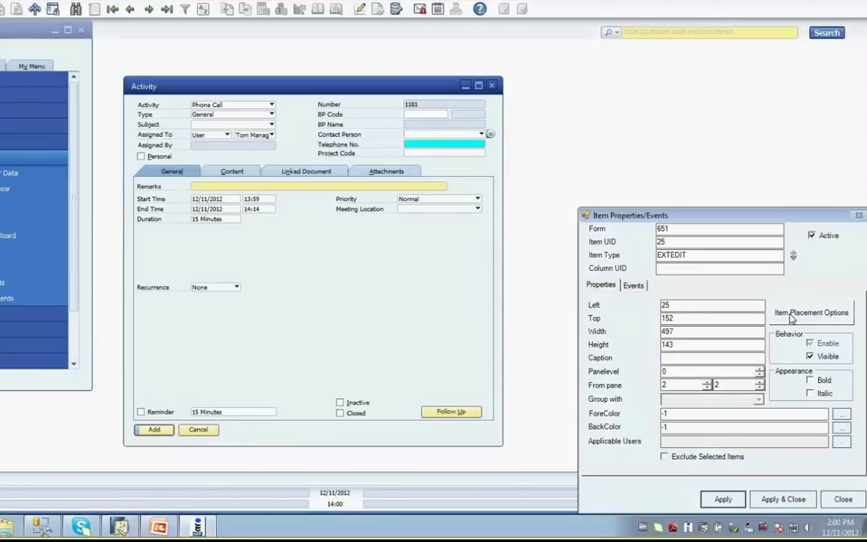
{"action": "left_click", "coordinate": [787, 301]}
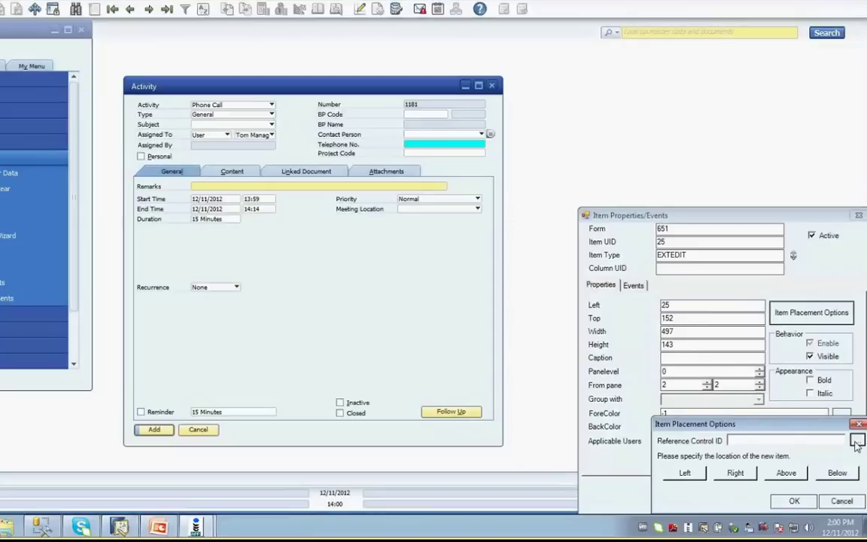
{"action": "left_click", "coordinate": [857, 441]}
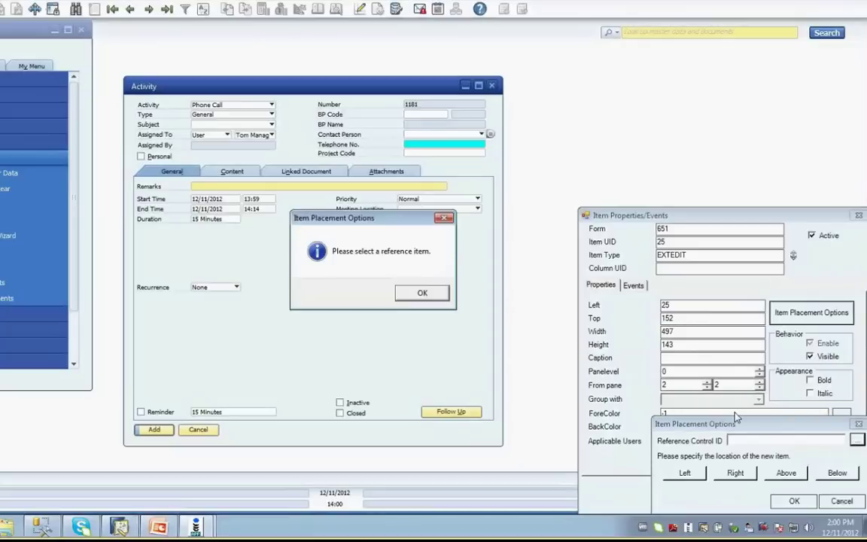
{"action": "left_click", "coordinate": [422, 294]}
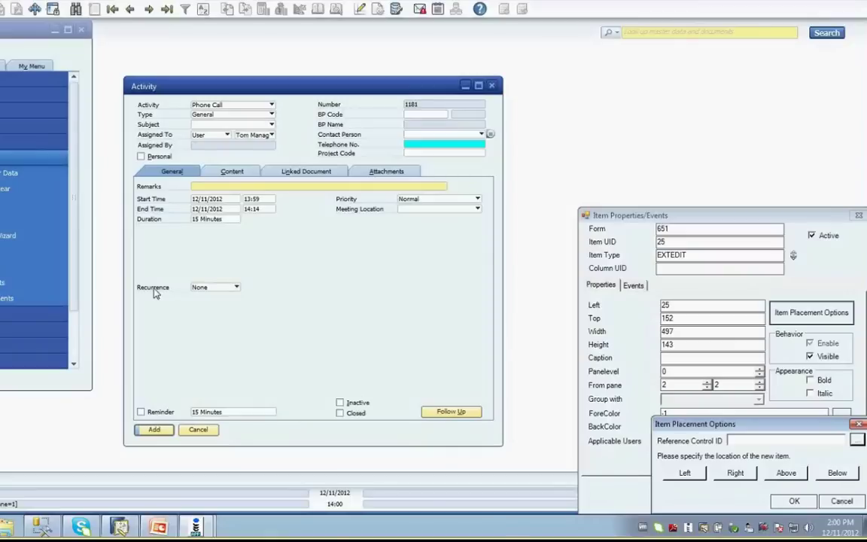
{"action": "left_click", "coordinate": [155, 292]}
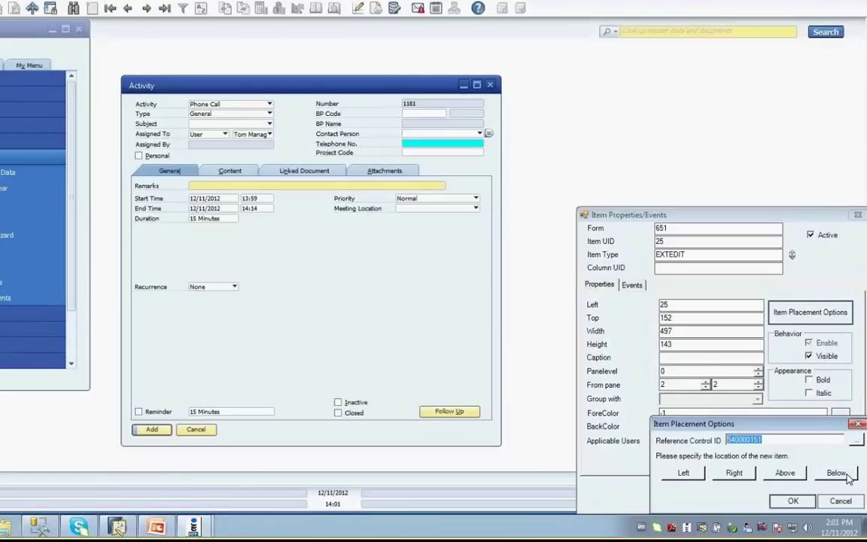
{"action": "left_click", "coordinate": [837, 473]}
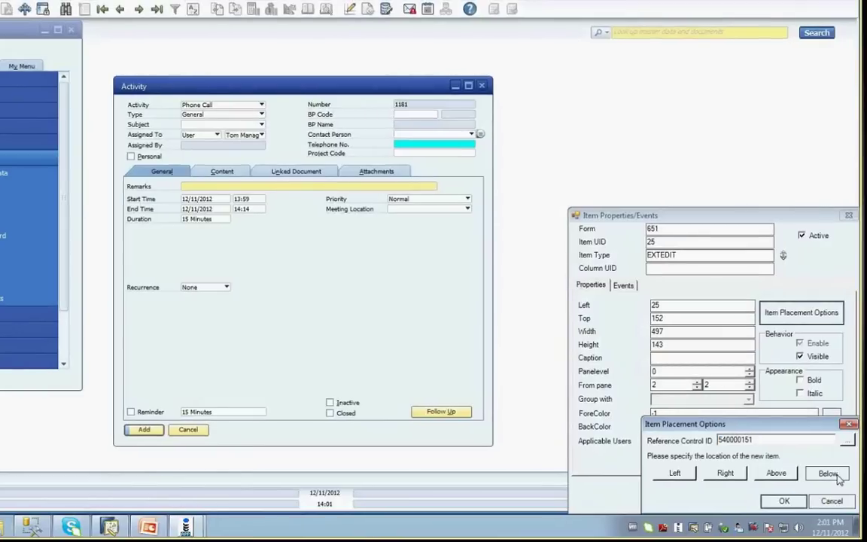
{"action": "left_click", "coordinate": [783, 502]}
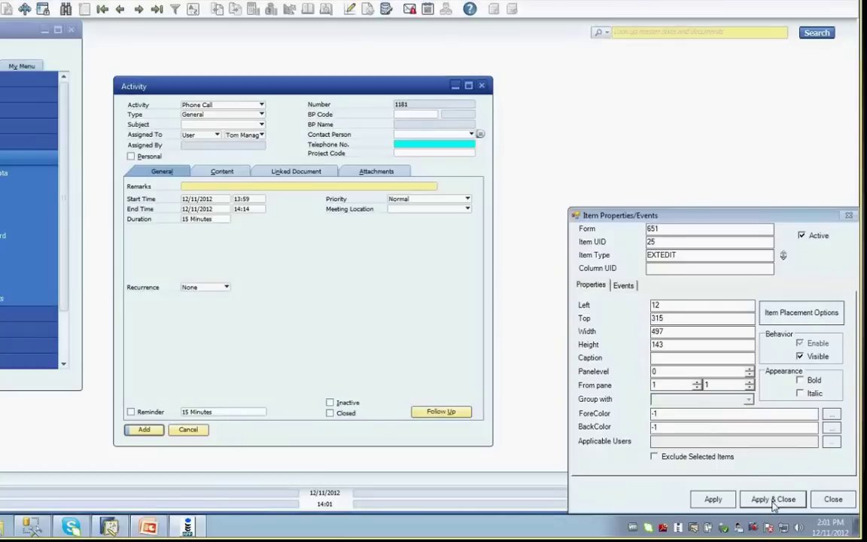
{"action": "left_click", "coordinate": [772, 500]}
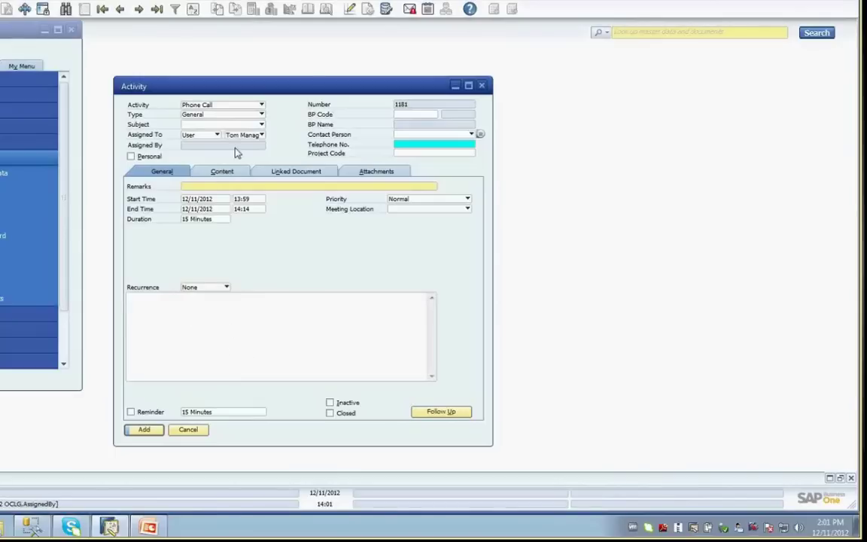
{"action": "left_click", "coordinate": [235, 171]}
- Clear the Content tab's Visible property in Control Properties and apply
{"action": "right_click", "coordinate": [237, 174]}
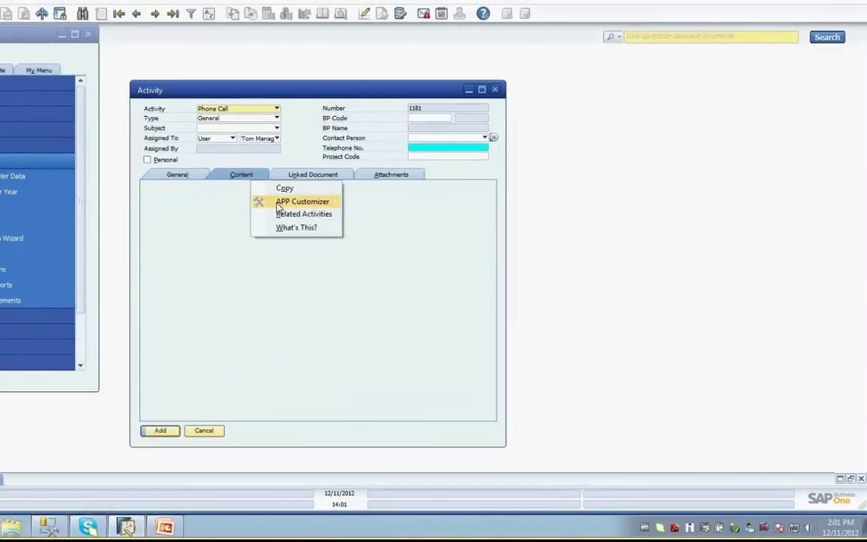
{"action": "mouse_move", "coordinate": [279, 208]}
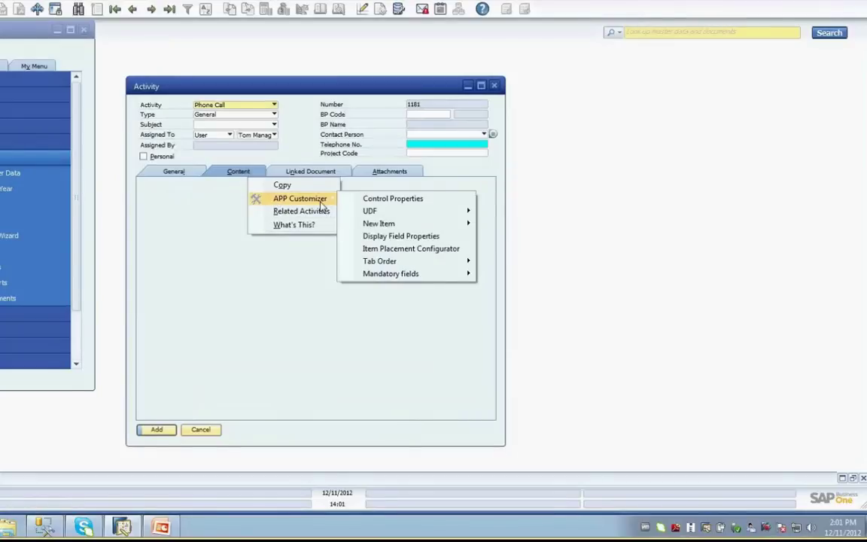
{"action": "left_click", "coordinate": [511, 470]}
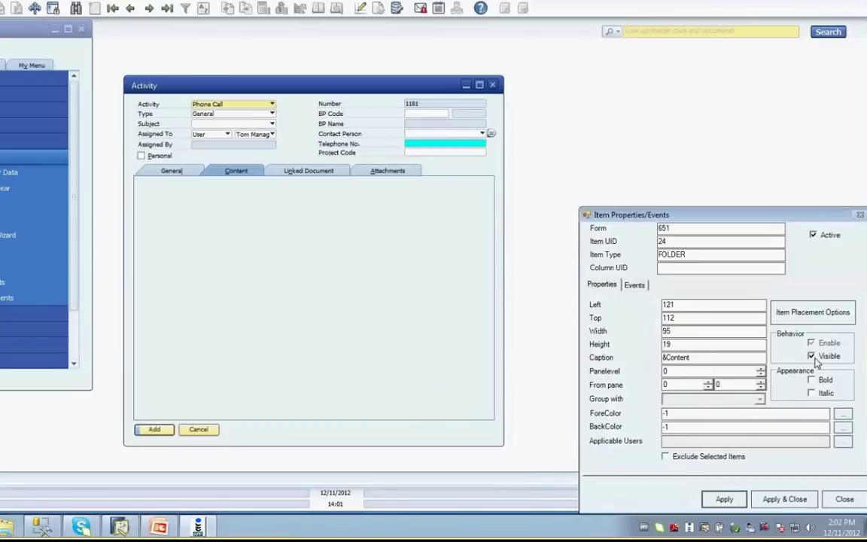
{"action": "left_click", "coordinate": [812, 356]}
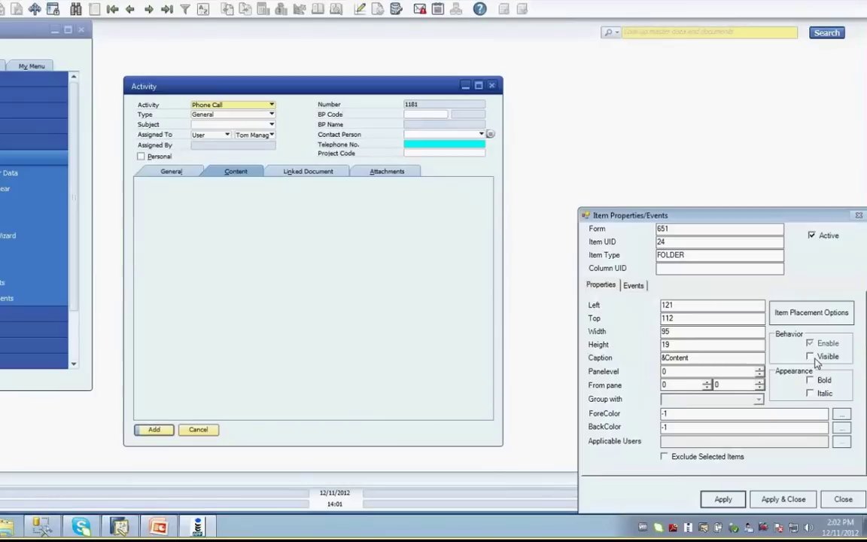
{"action": "left_click", "coordinate": [810, 501]}
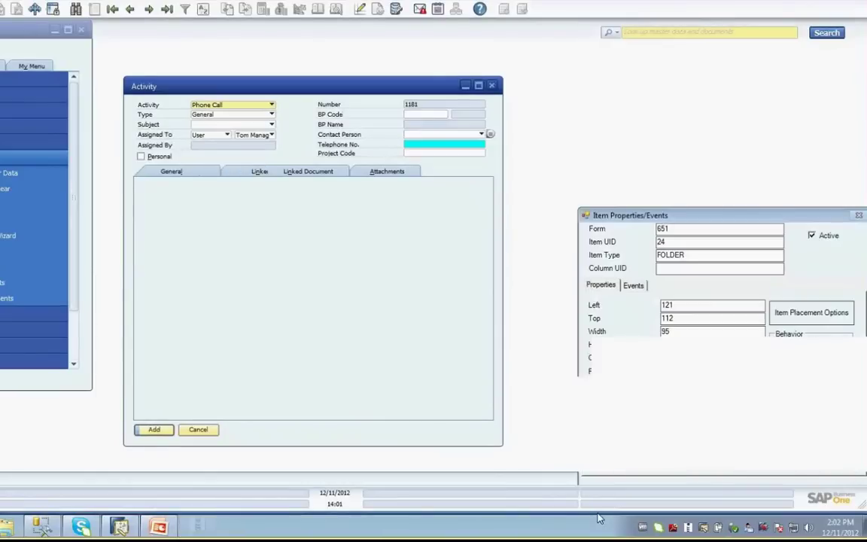
- Return to the Activity form's General section
{"action": "left_click", "coordinate": [184, 173]}
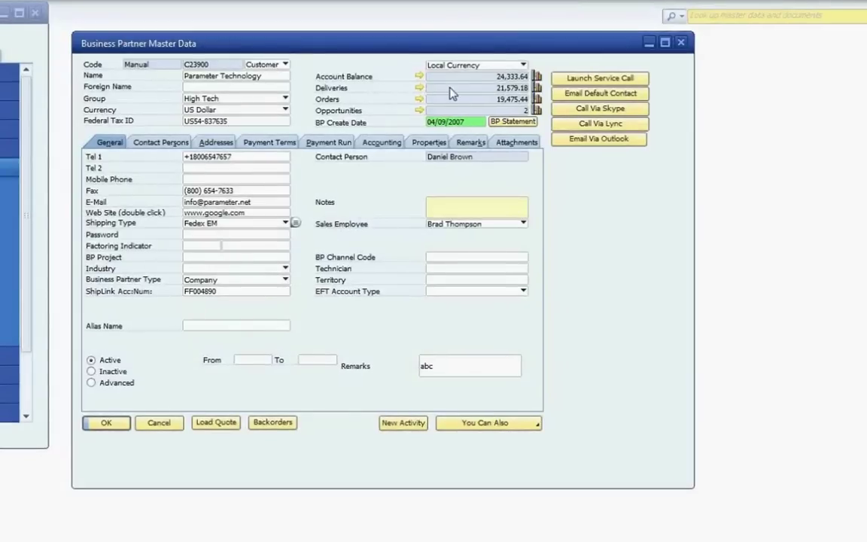
{"action": "left_click", "coordinate": [578, 79]}
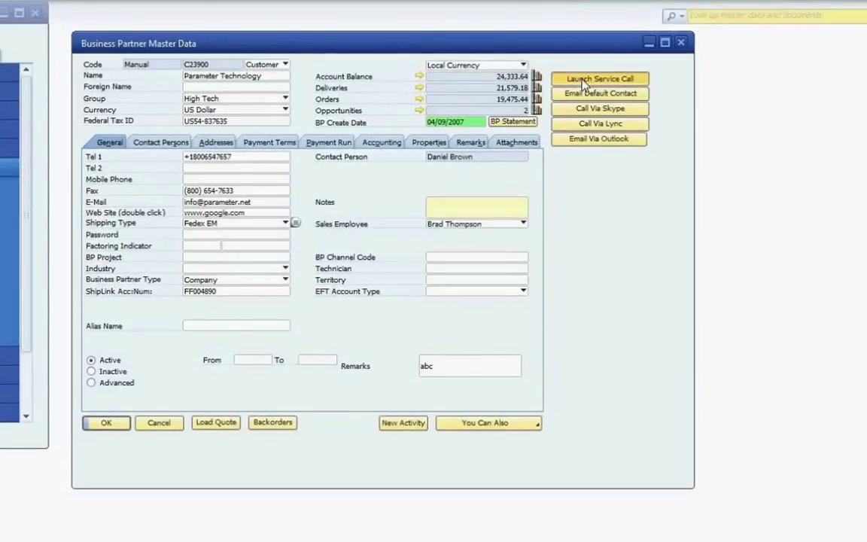
{"action": "left_click", "coordinate": [189, 310]}
{"action": "left_click", "coordinate": [449, 430]}
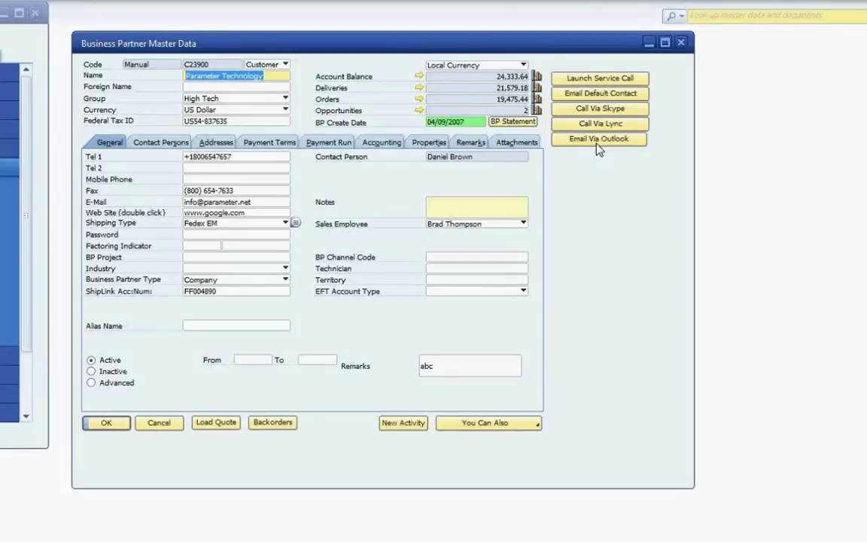
- Add a New Item button below the Email Via Outlook button on the form
{"action": "right_click", "coordinate": [648, 165]}
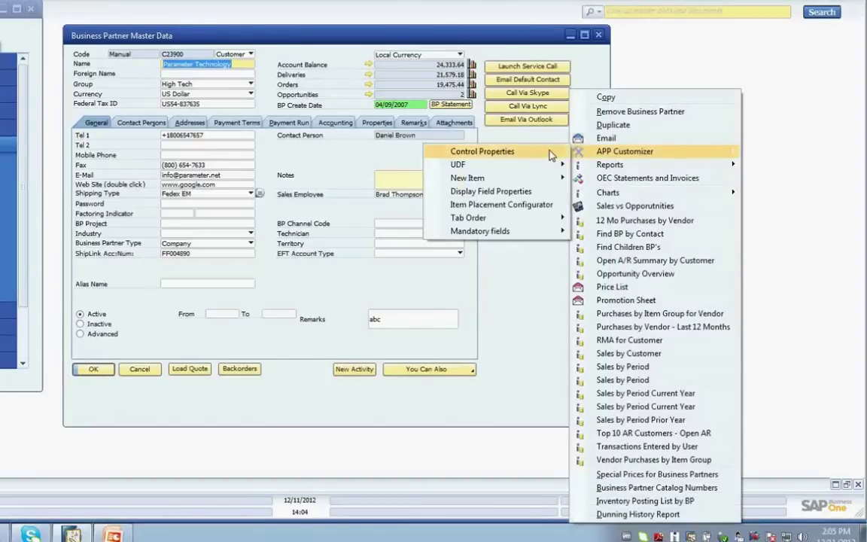
{"action": "mouse_move", "coordinate": [493, 180]}
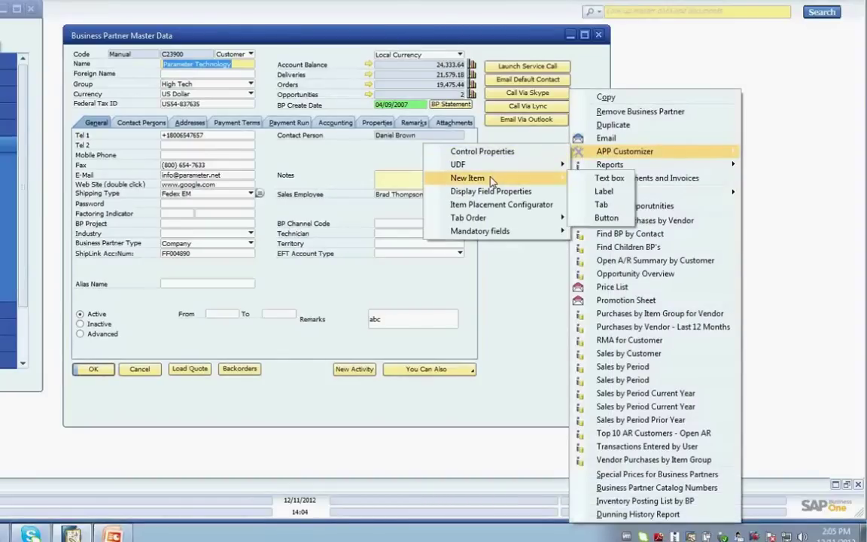
{"action": "left_click", "coordinate": [608, 218]}
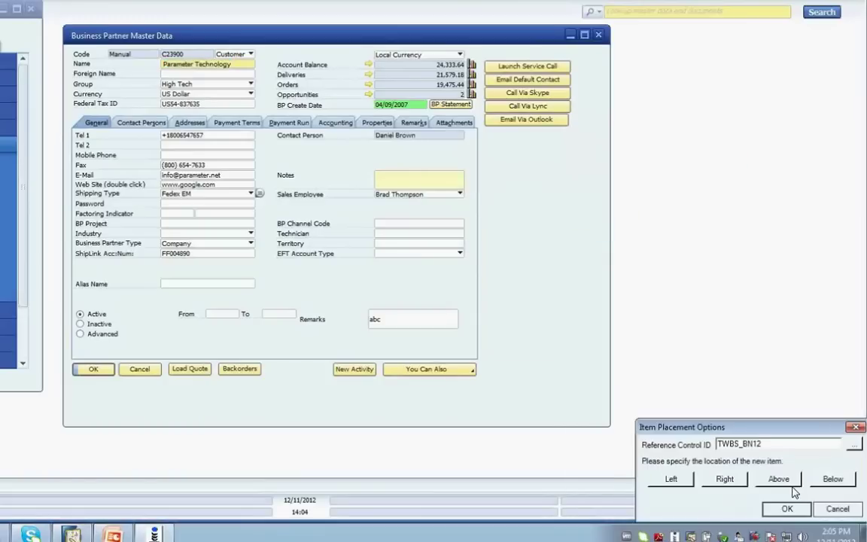
{"action": "left_click", "coordinate": [832, 479]}
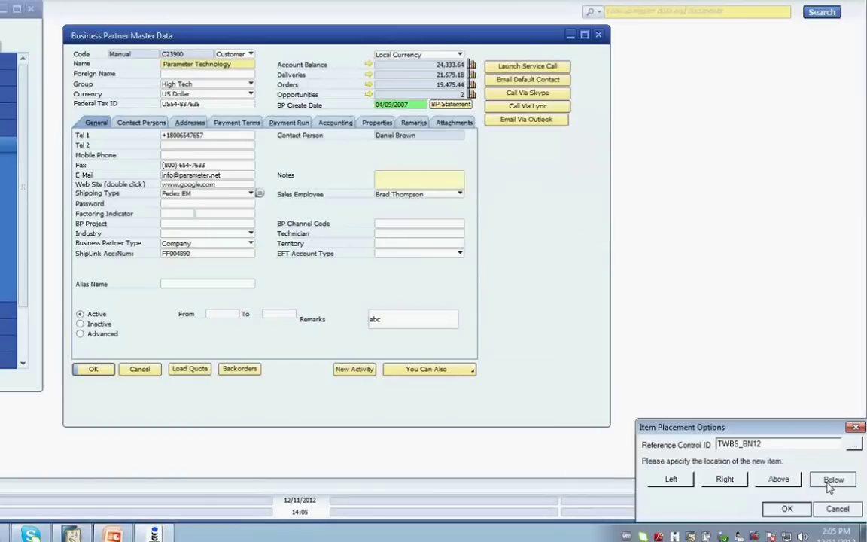
{"action": "left_click", "coordinate": [788, 509]}
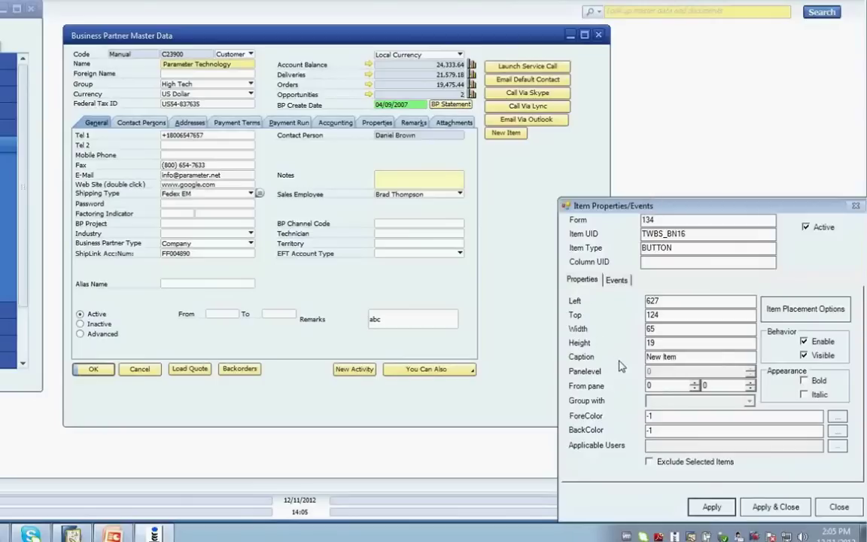
- Set the button caption to 'Launch Service Call' and its width to 127
{"action": "key", "text": "Tab"}
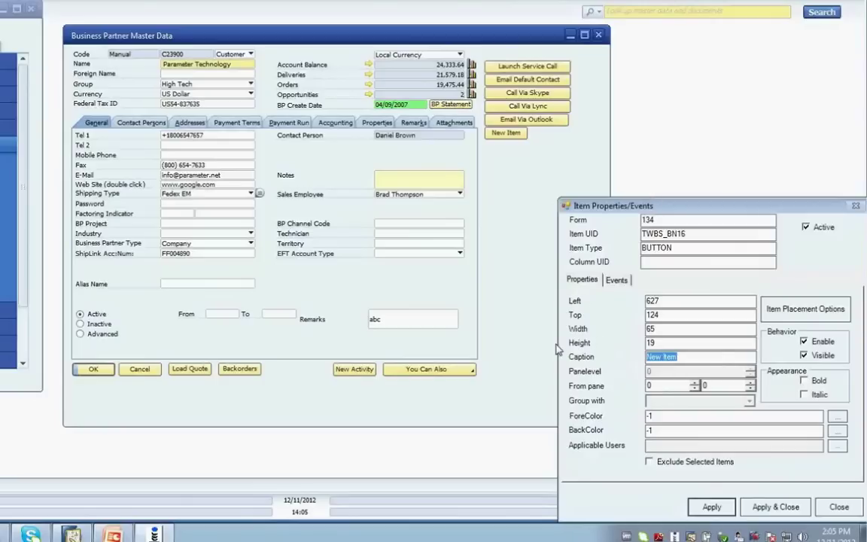
{"action": "type", "text": "Launch Sa"}
{"action": "key", "text": "BackSpace"}
{"action": "type", "text": "ervice Call"}
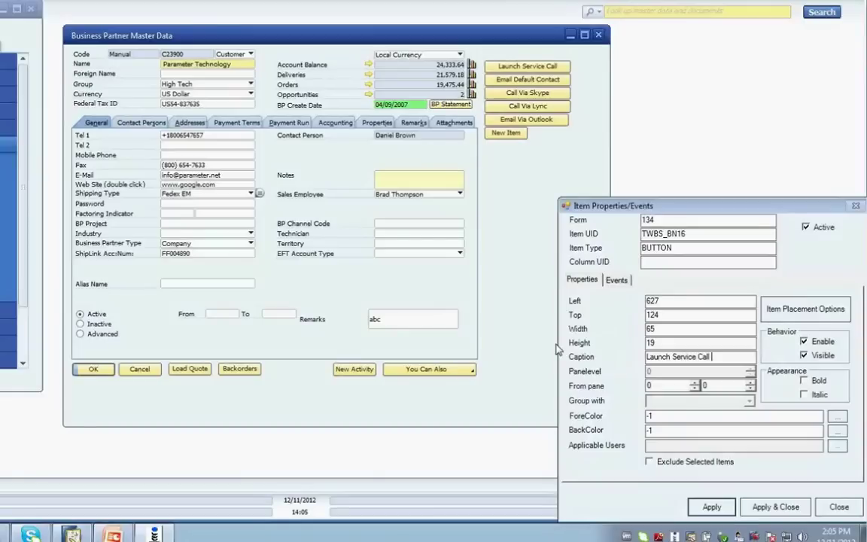
{"action": "double_click", "coordinate": [649, 328]}
{"action": "type", "text": "127"}
{"action": "left_click", "coordinate": [712, 508]}
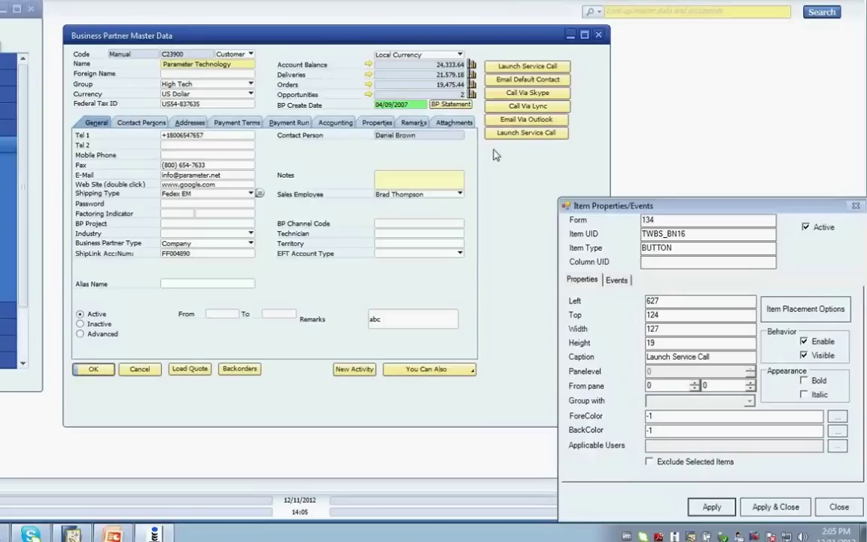
- Define a new procedure 'BP >> Launch Service Call2' for the button's CLICK event
{"action": "left_click", "coordinate": [617, 280]}
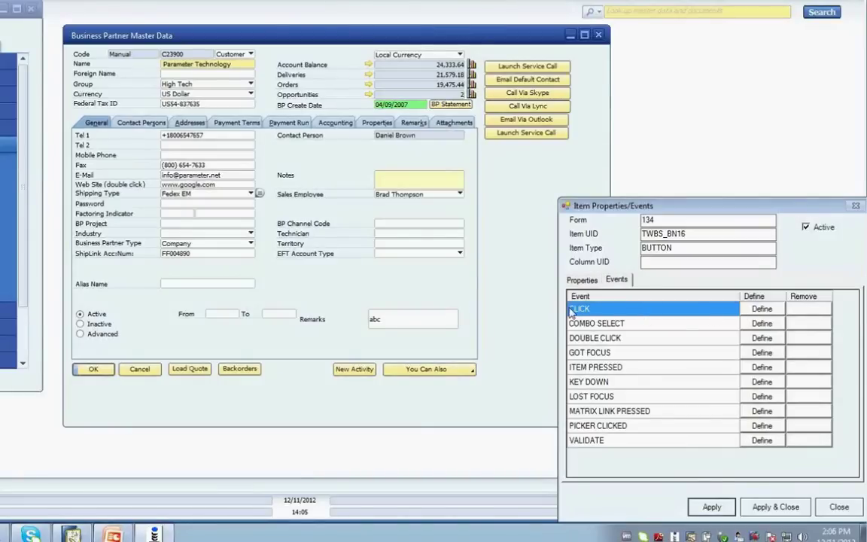
{"action": "left_click", "coordinate": [753, 311]}
{"action": "left_click", "coordinate": [662, 303]}
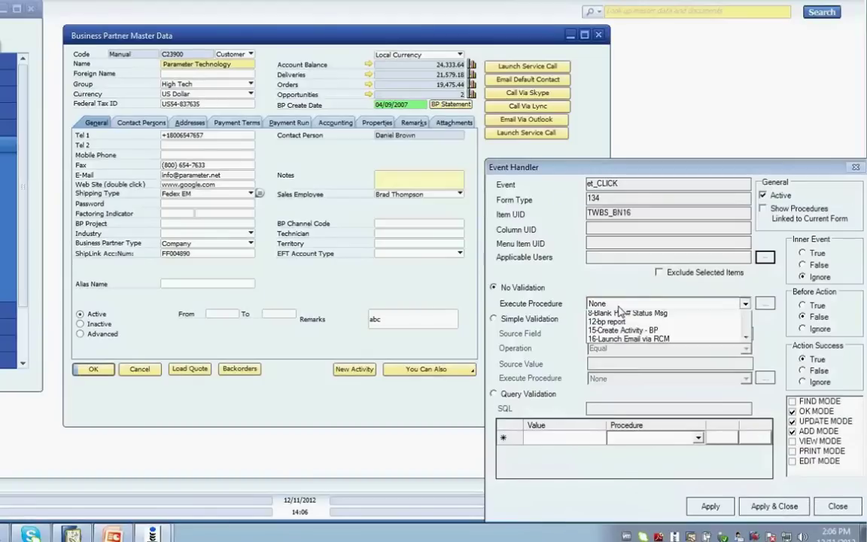
{"action": "left_click", "coordinate": [663, 316]}
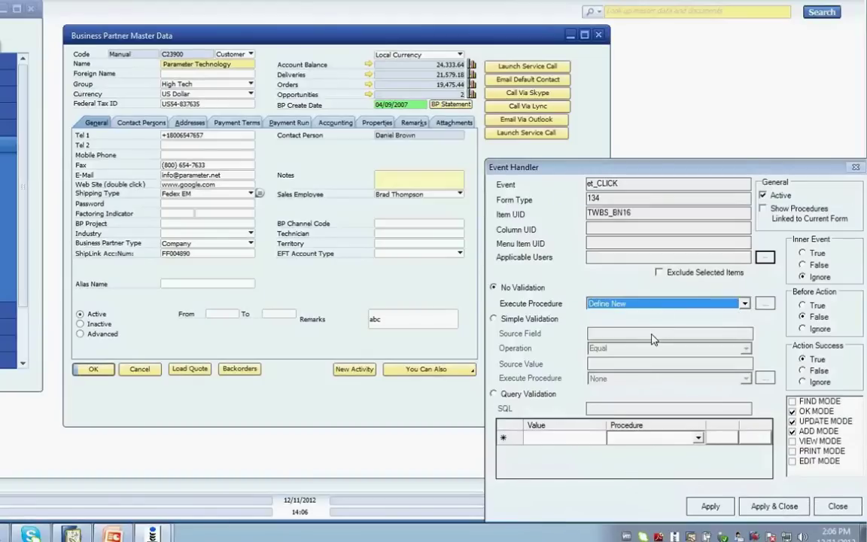
{"action": "type", "text": "BP >> La"}
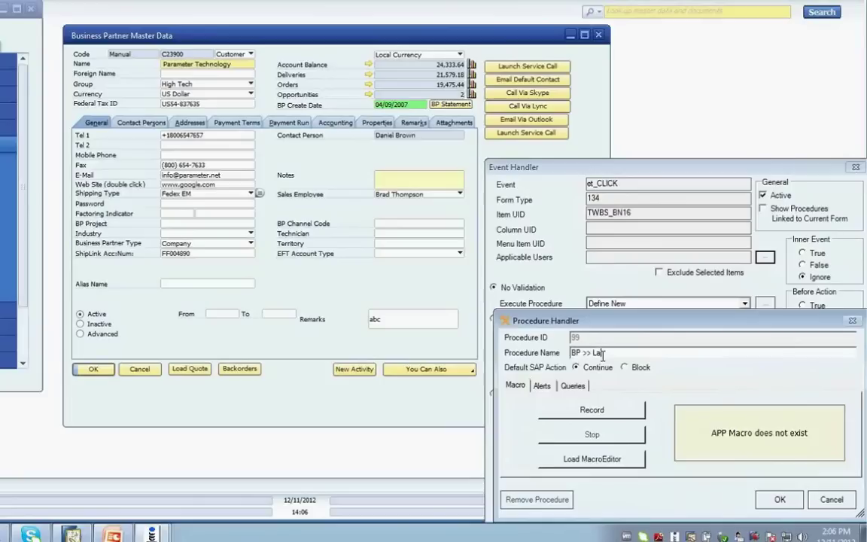
{"action": "type", "text": "unch Service Call2"}
- Start macro recording and copy the customer code with APP Customizer > Copy Item
{"action": "left_click", "coordinate": [590, 412]}
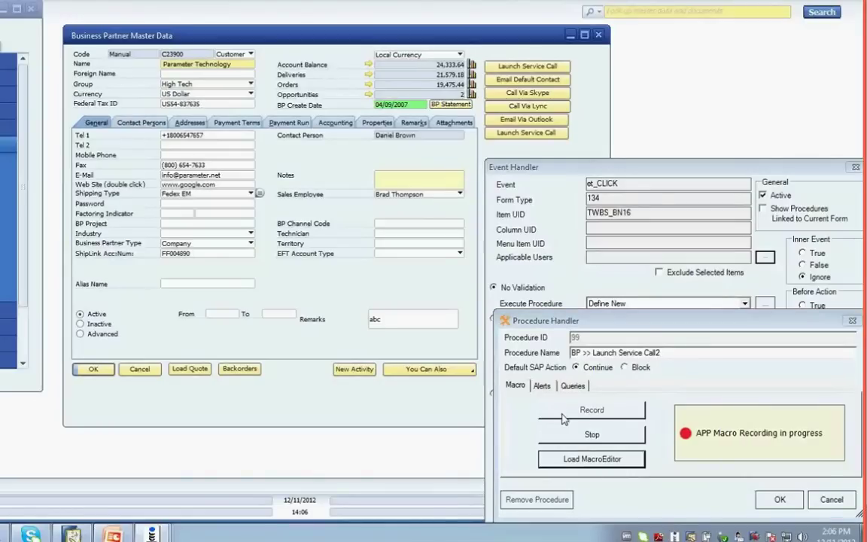
{"action": "right_click", "coordinate": [181, 64]}
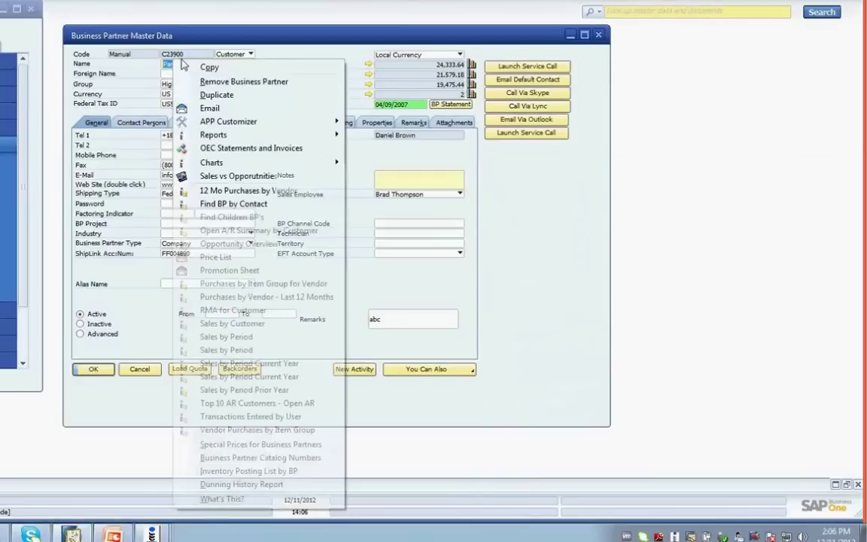
{"action": "mouse_move", "coordinate": [228, 122]}
{"action": "left_click", "coordinate": [390, 219]}
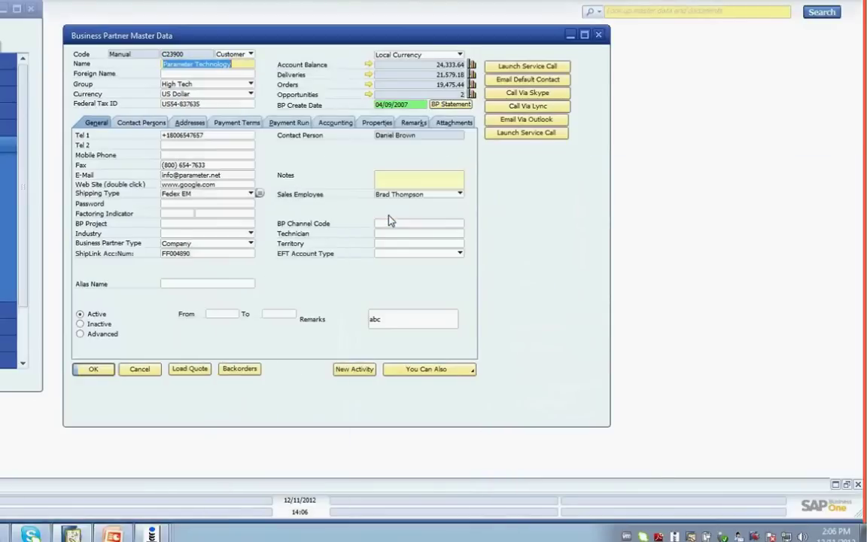
- Copy the Federal Tax ID value, then launch a Service Call from the new button
{"action": "left_click", "coordinate": [177, 105]}
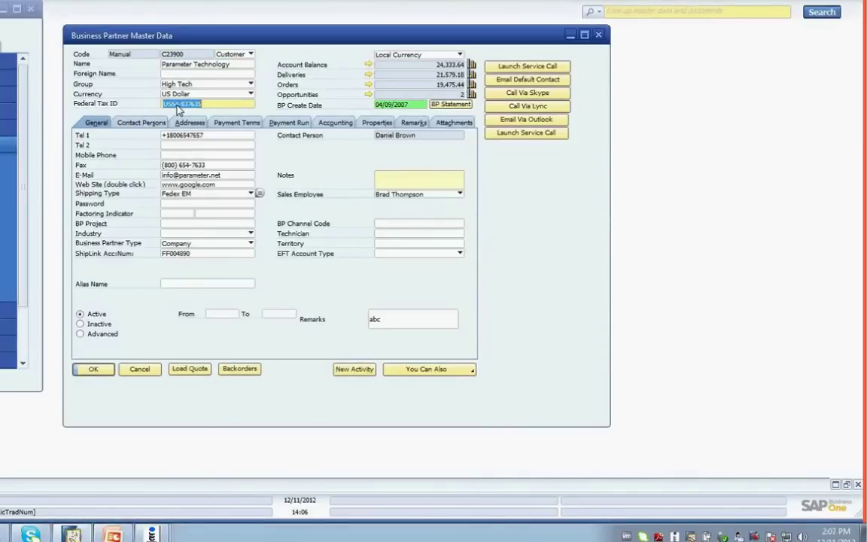
{"action": "right_click", "coordinate": [256, 106]}
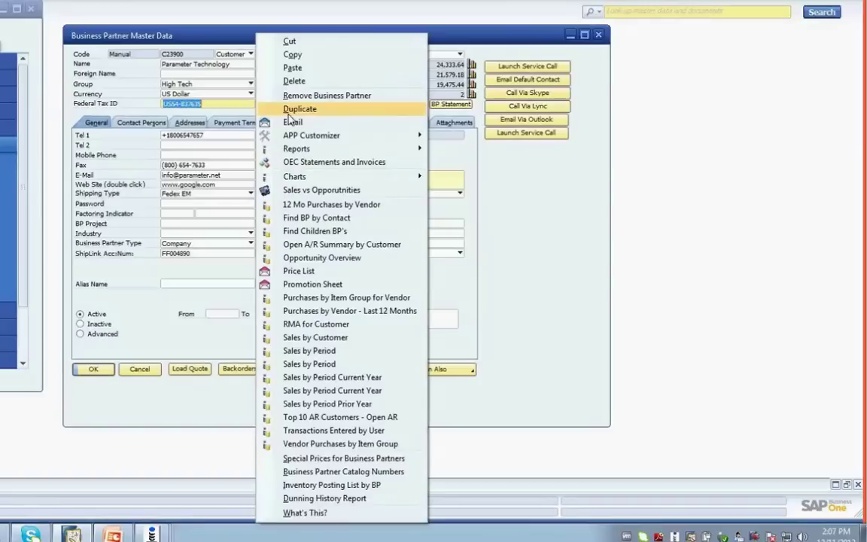
{"action": "mouse_move", "coordinate": [302, 136]}
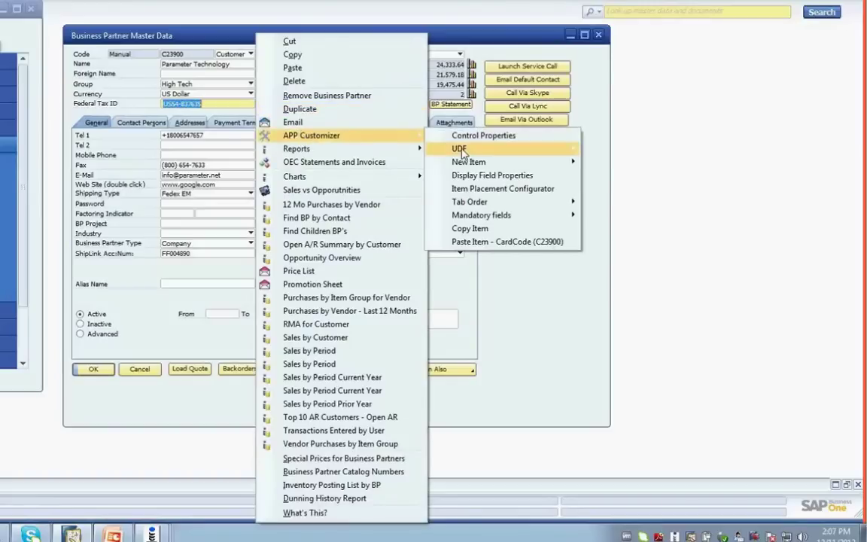
{"action": "left_click", "coordinate": [470, 228]}
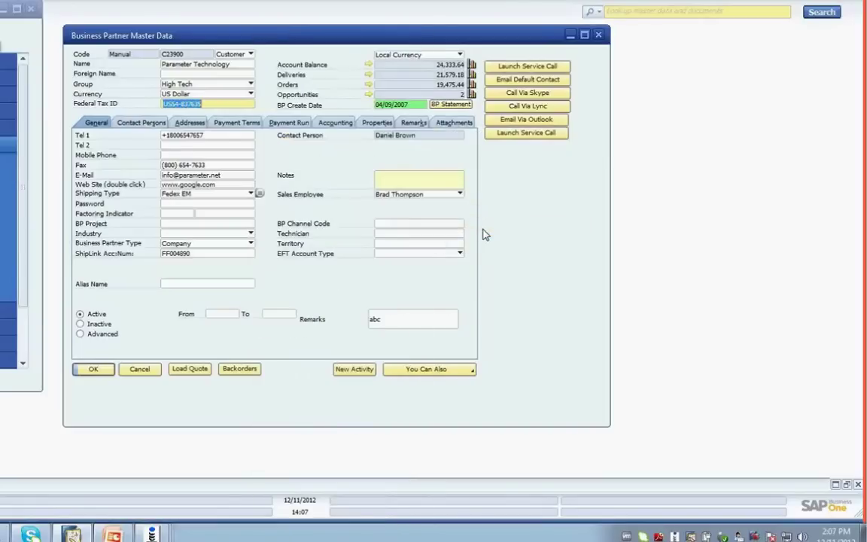
{"action": "left_click", "coordinate": [527, 133]}
{"action": "right_click", "coordinate": [161, 144]}
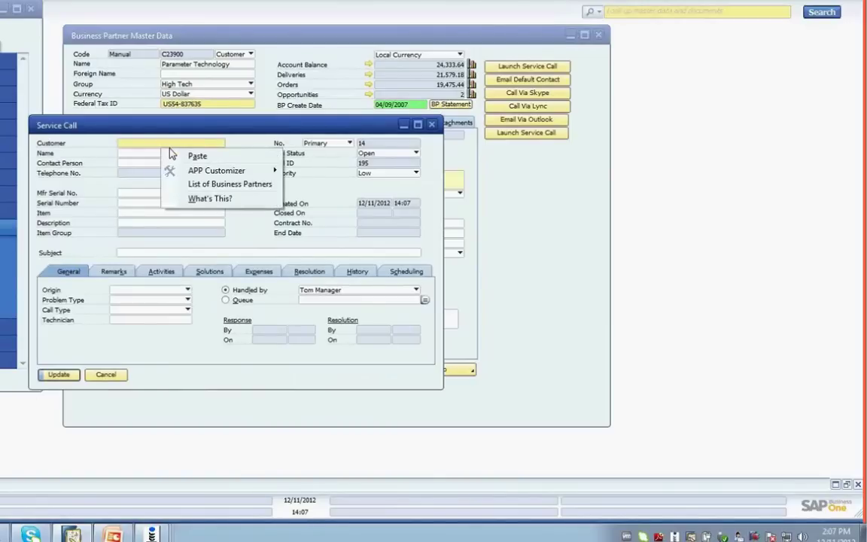
- Paste CardCode into Customer and LicTradNum into Subject, then start a new Activity
{"action": "left_click", "coordinate": [200, 173]}
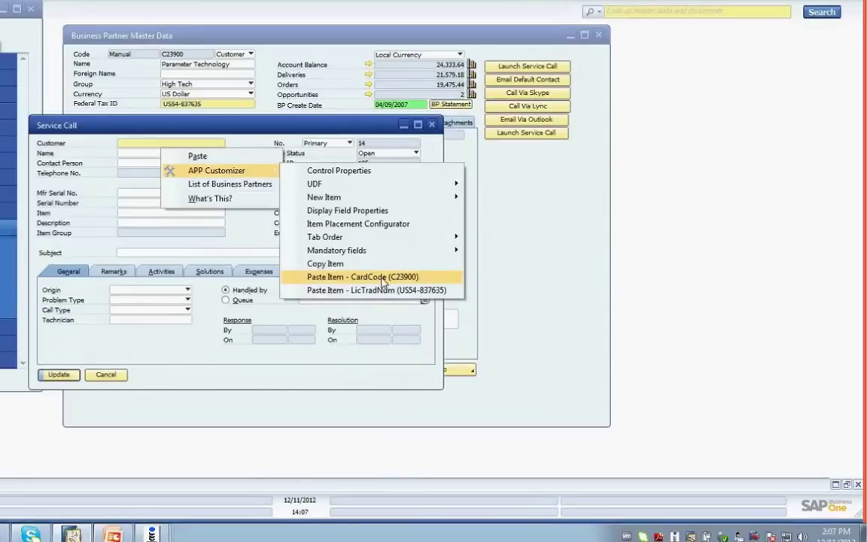
{"action": "left_click", "coordinate": [376, 277]}
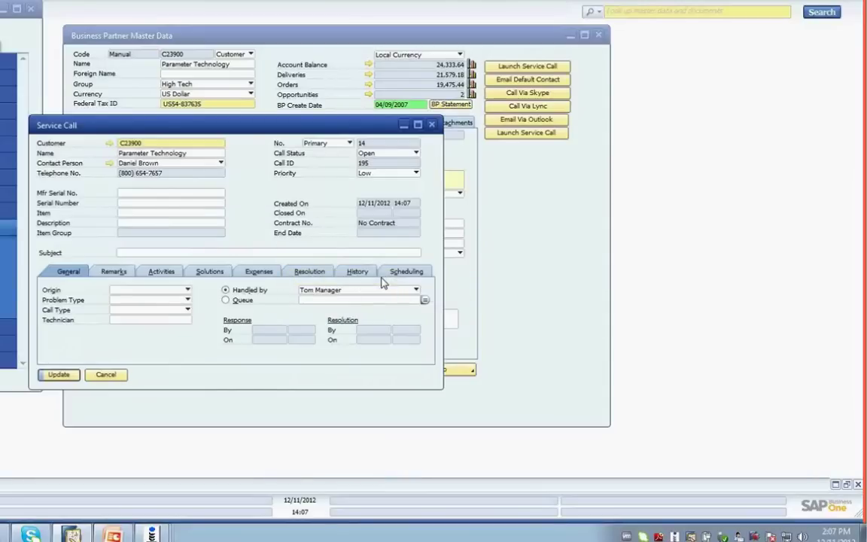
{"action": "right_click", "coordinate": [132, 258]}
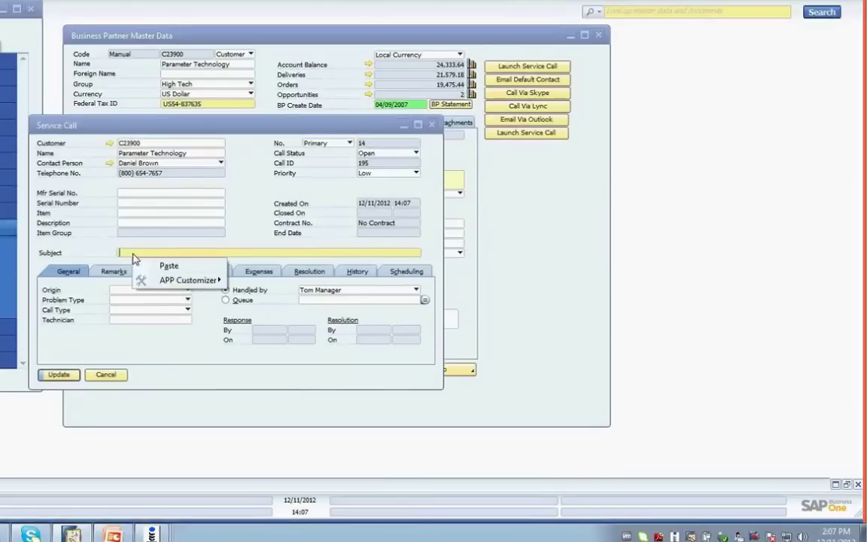
{"action": "mouse_move", "coordinate": [170, 287]}
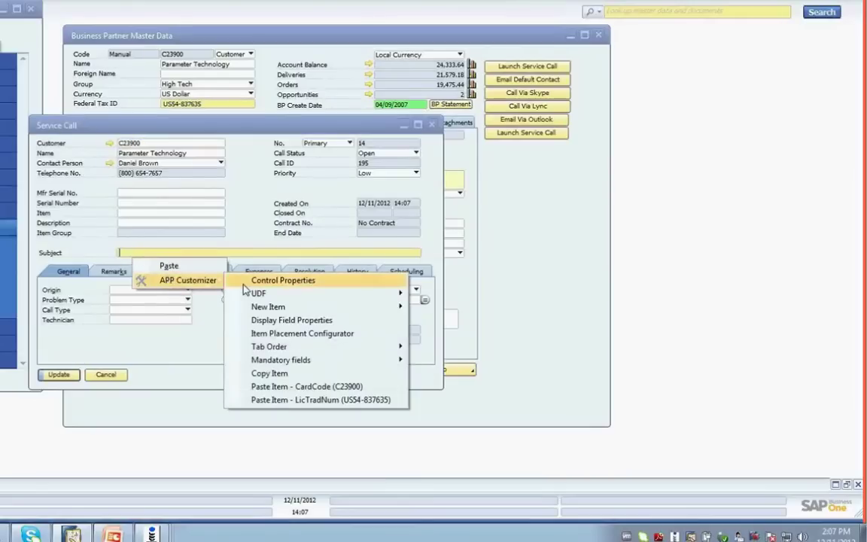
{"action": "left_click", "coordinate": [324, 399]}
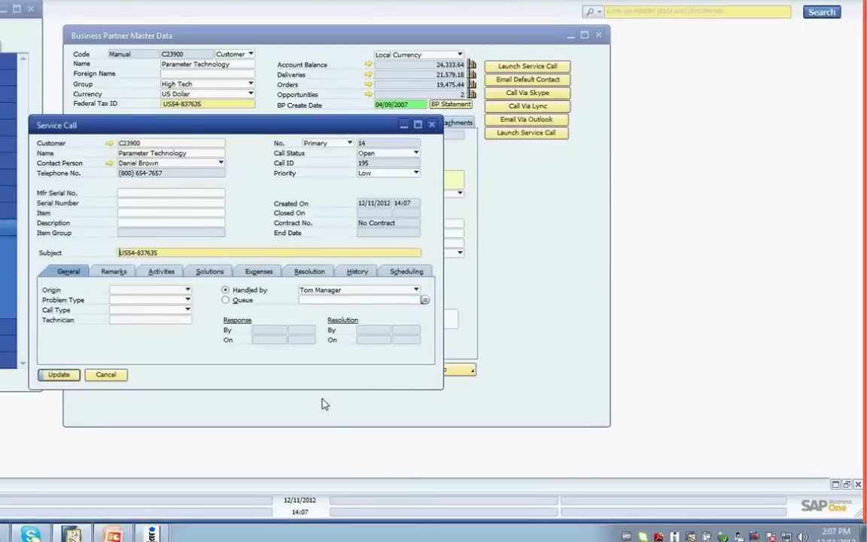
{"action": "left_click", "coordinate": [163, 273]}
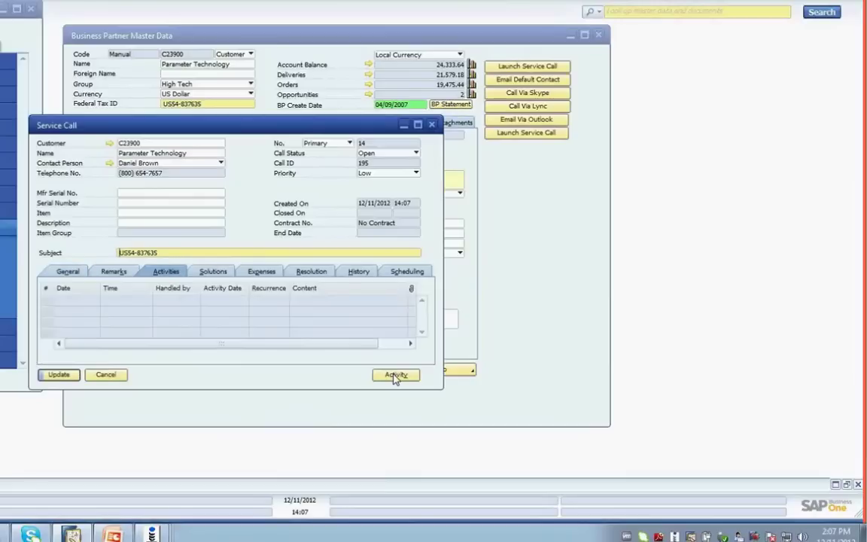
{"action": "left_click", "coordinate": [388, 376]}
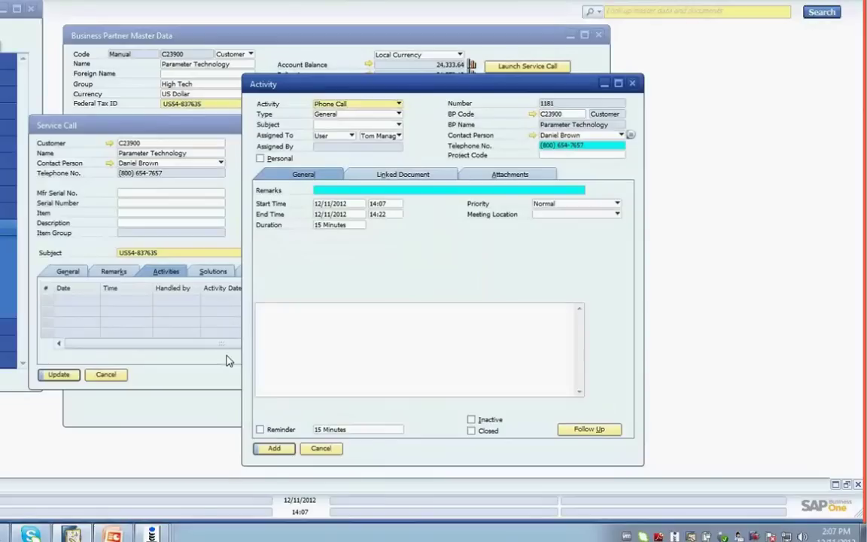
- Stop recording and save the procedure and the CLICK event handler
{"action": "right_click", "coordinate": [154, 496]}
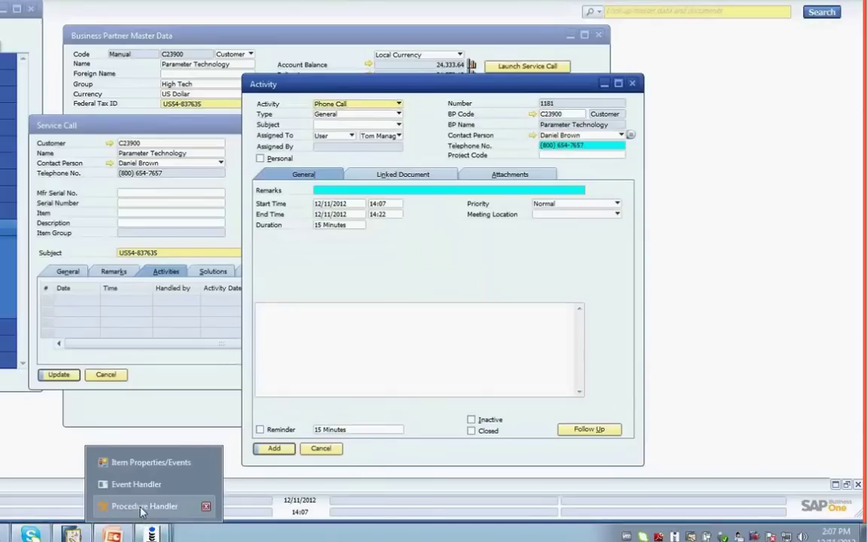
{"action": "left_click", "coordinate": [192, 505]}
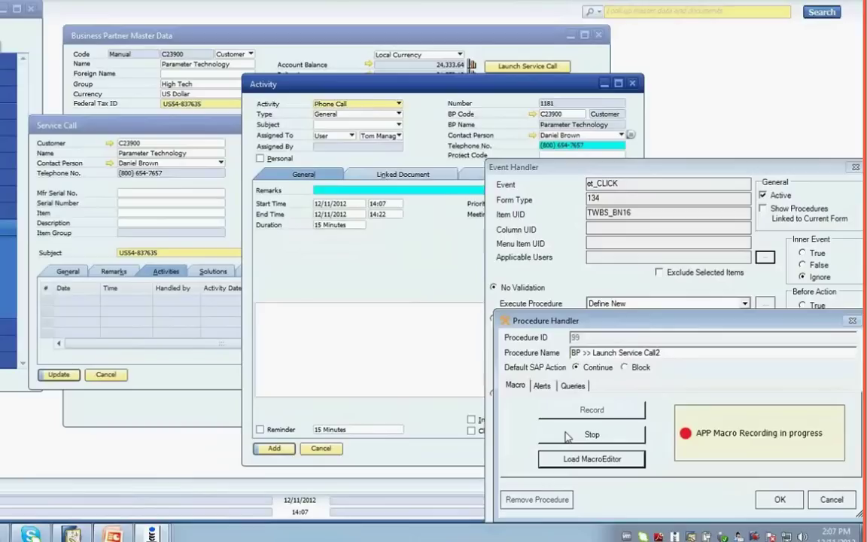
{"action": "left_click", "coordinate": [569, 435]}
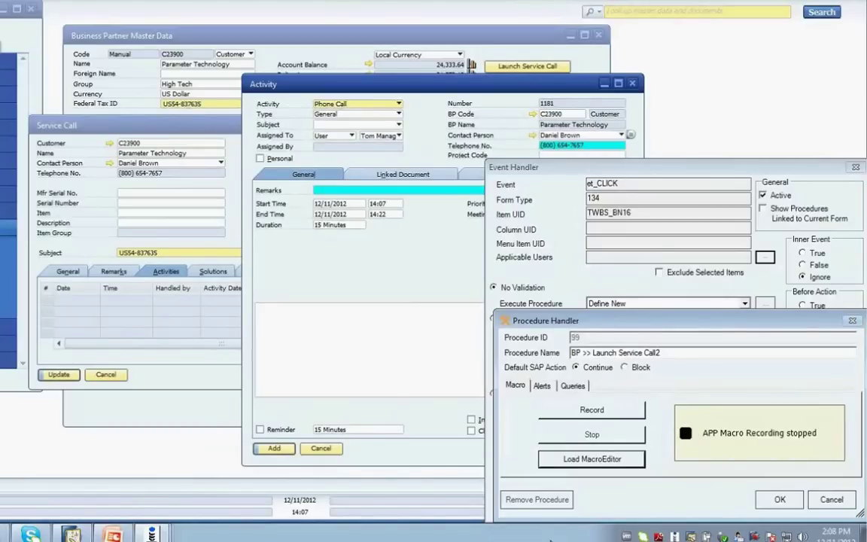
{"action": "left_click", "coordinate": [780, 499]}
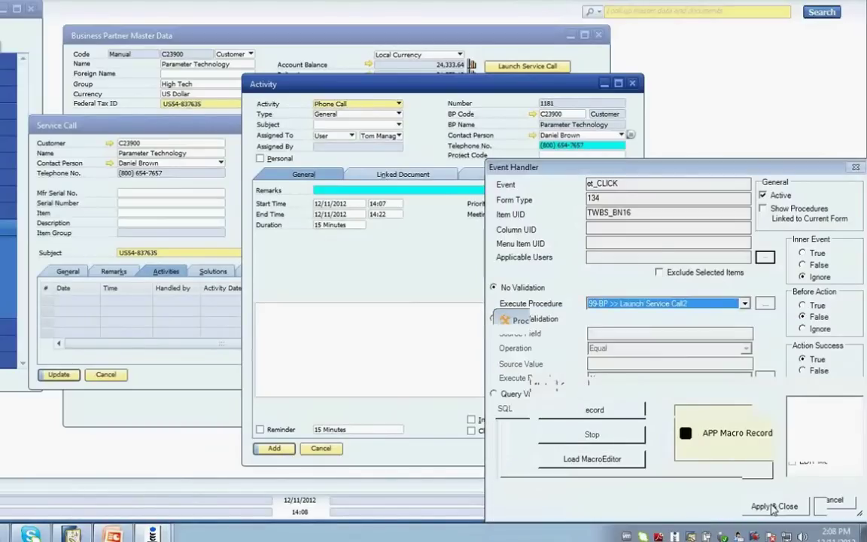
{"action": "left_click", "coordinate": [777, 509]}
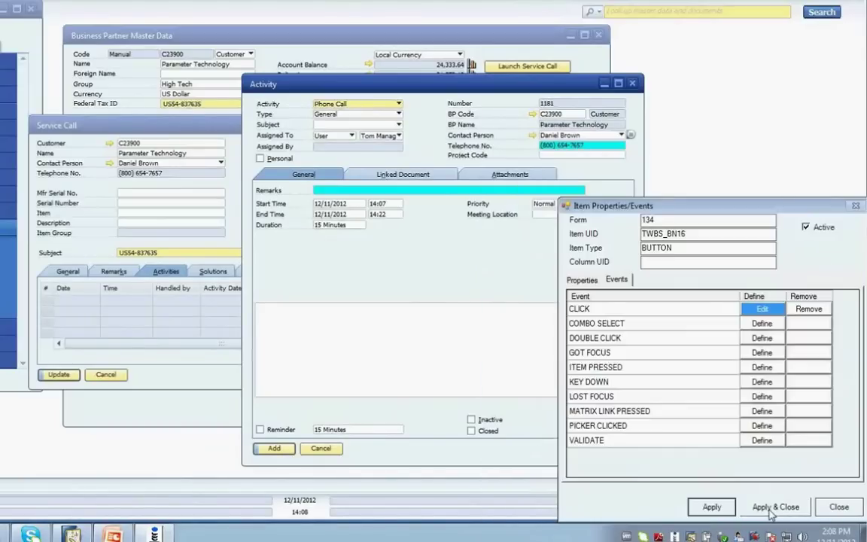
- Apply the button's event settings and cancel the test Activity and Service Call
{"action": "left_click", "coordinate": [704, 507]}
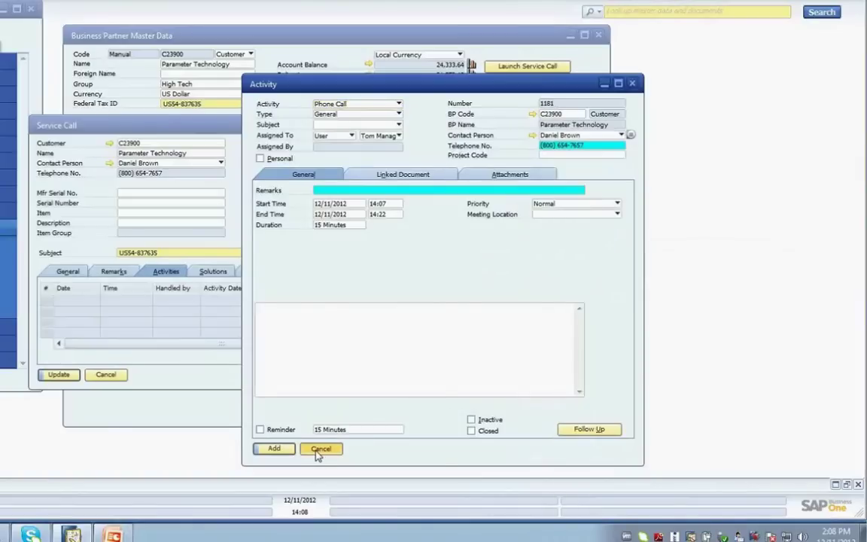
{"action": "left_click", "coordinate": [321, 449]}
{"action": "left_click", "coordinate": [106, 374]}
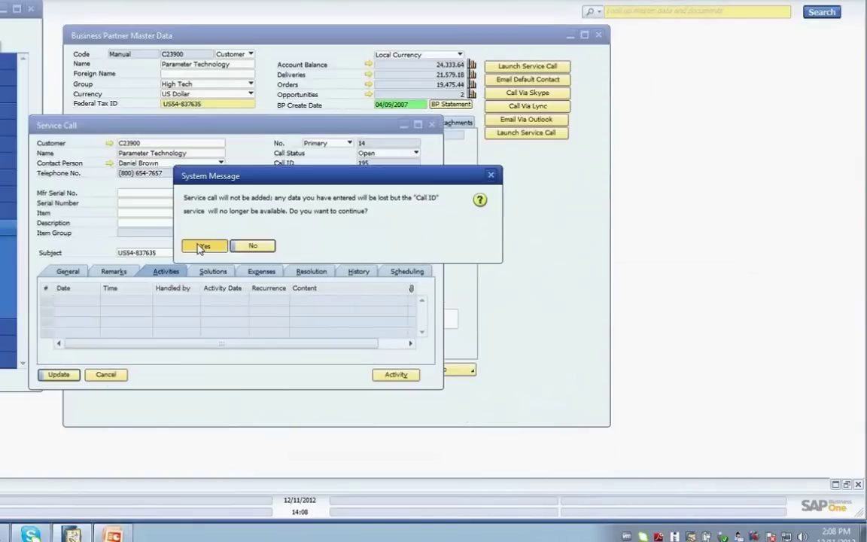
- Discard the service call, test the Launch Service Call button, and open Item Master Data
{"action": "left_click", "coordinate": [202, 247]}
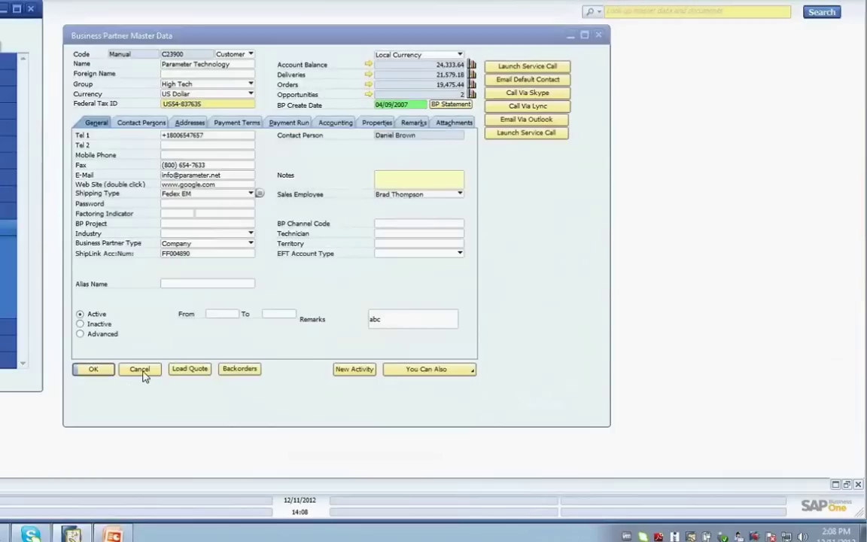
{"action": "left_click", "coordinate": [512, 135]}
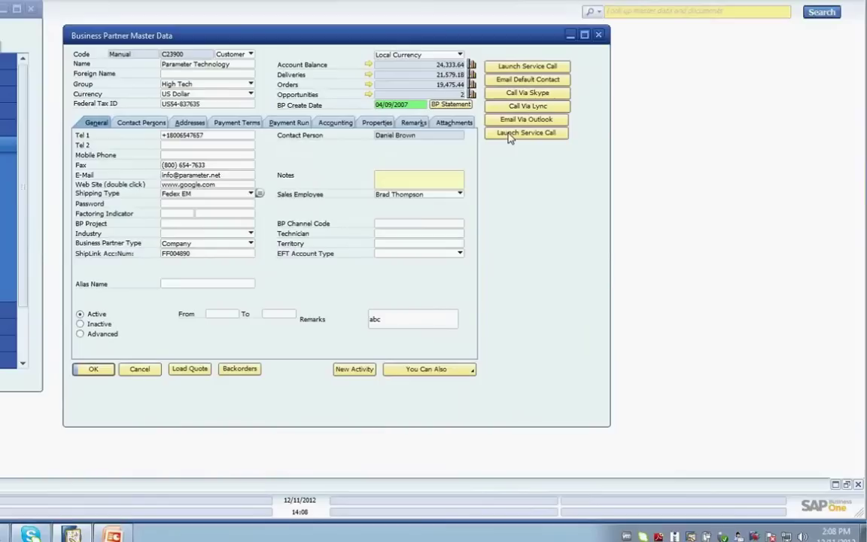
{"action": "left_click", "coordinate": [512, 134]}
{"action": "left_click", "coordinate": [165, 271]}
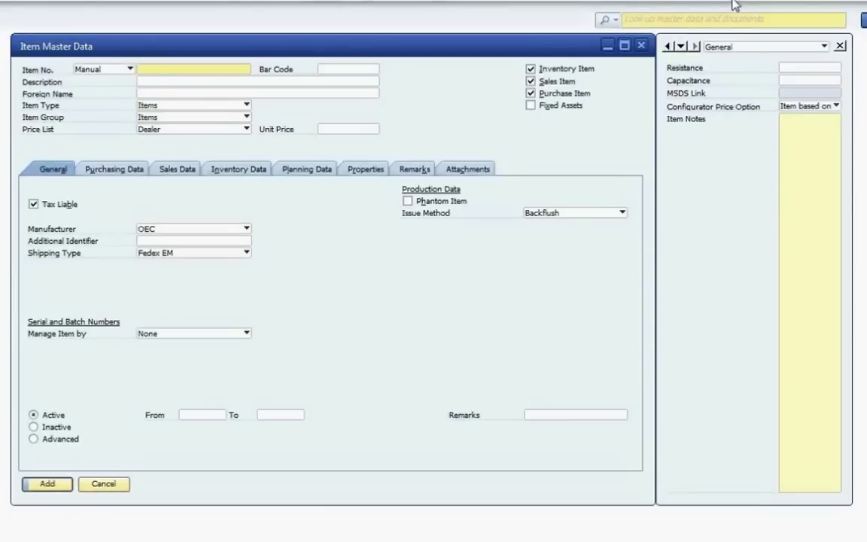
- Enter Set Mandatory fields mode from the Item No. field's APP Customizer menu
{"action": "left_click", "coordinate": [840, 47]}
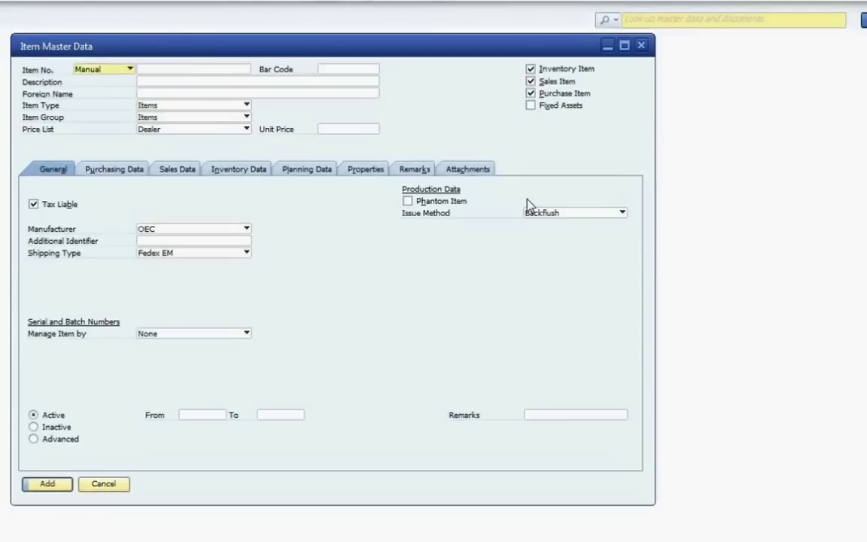
{"action": "right_click", "coordinate": [146, 71]}
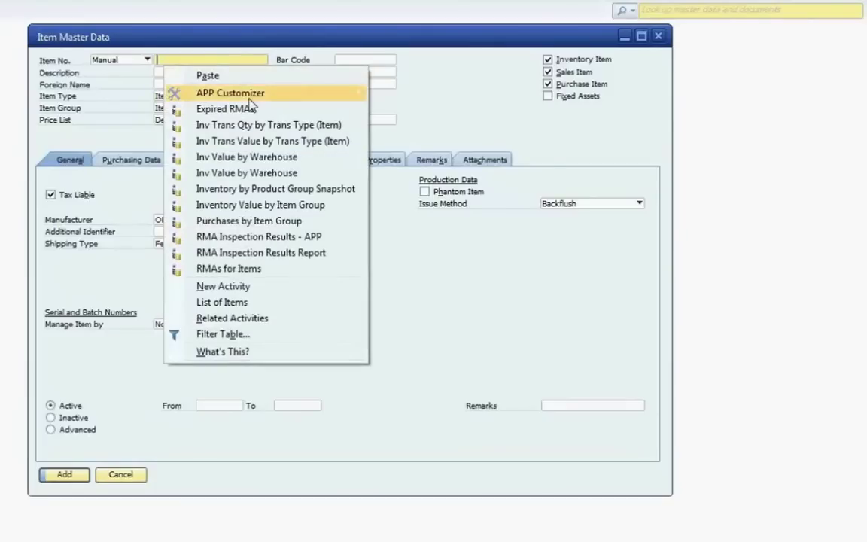
{"action": "mouse_move", "coordinate": [248, 95]}
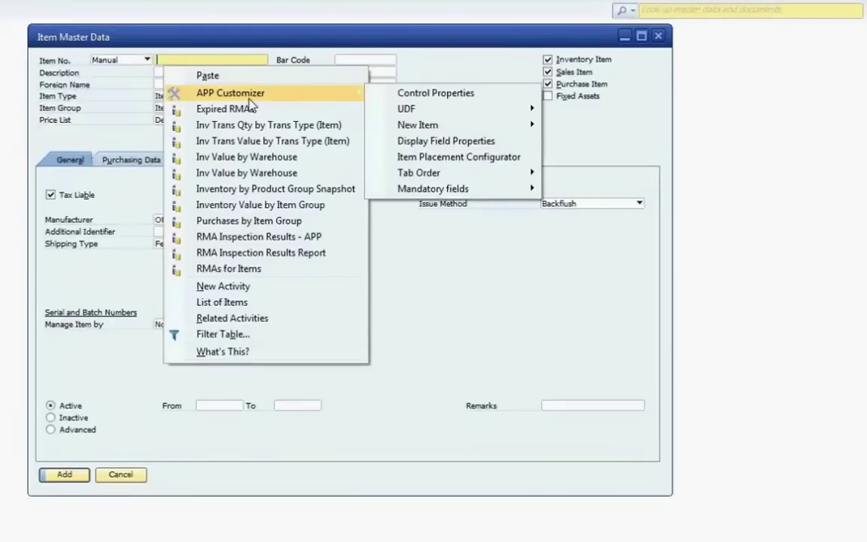
{"action": "mouse_move", "coordinate": [494, 192]}
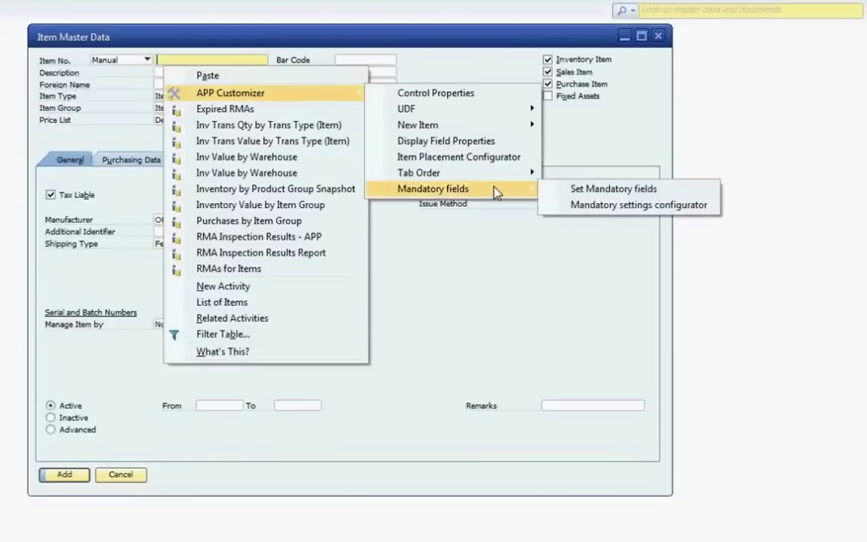
{"action": "left_click", "coordinate": [572, 189]}
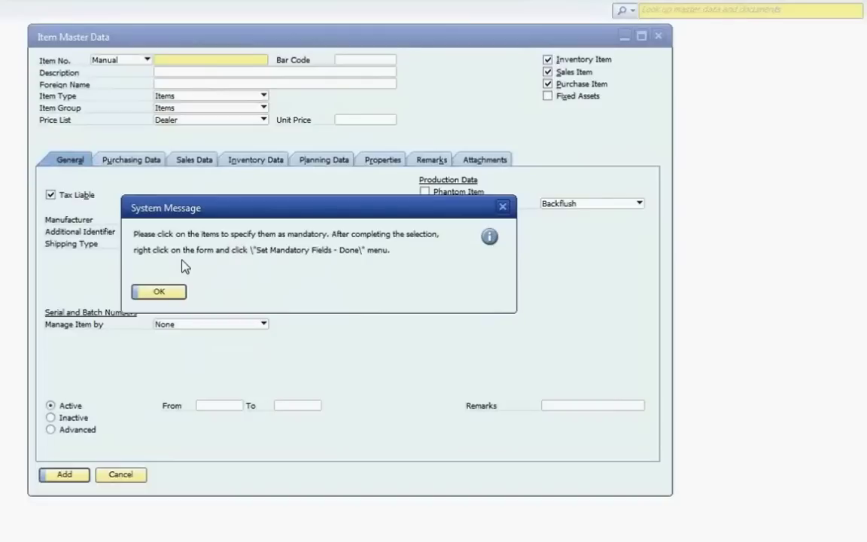
{"action": "left_click", "coordinate": [159, 293]}
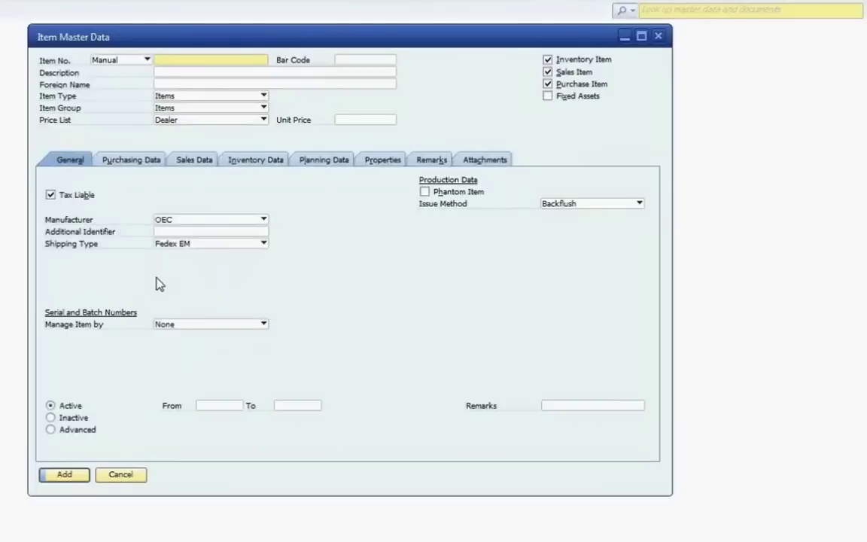
- Mark Description and Additional Identifier as mandatory, then bring up the menu to finish
{"action": "left_click", "coordinate": [167, 72]}
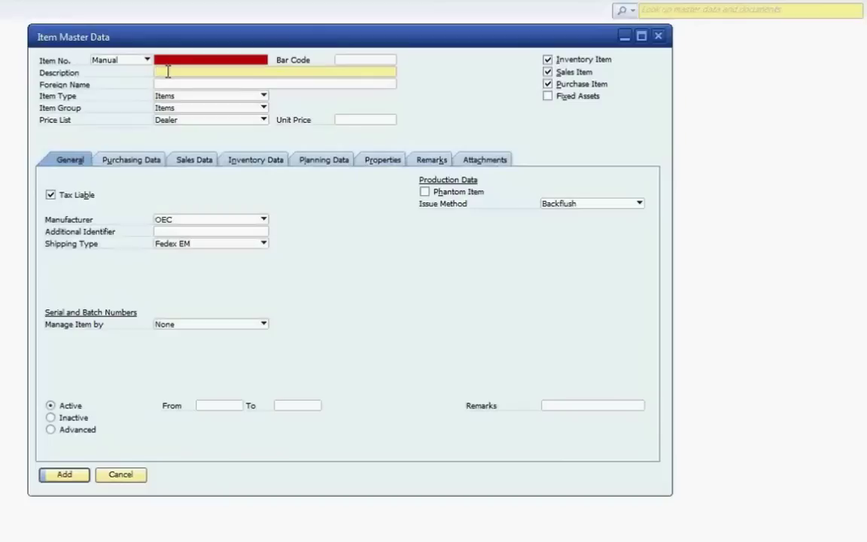
{"action": "left_click", "coordinate": [190, 232]}
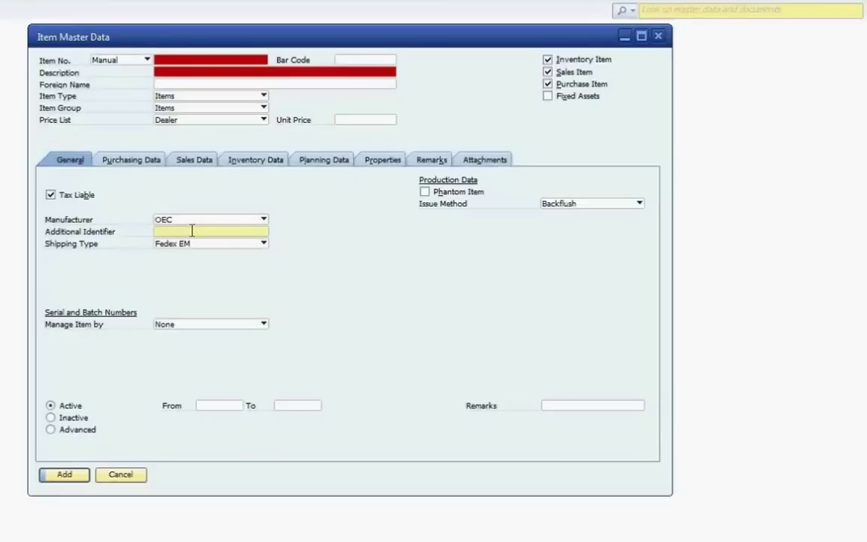
{"action": "right_click", "coordinate": [191, 232]}
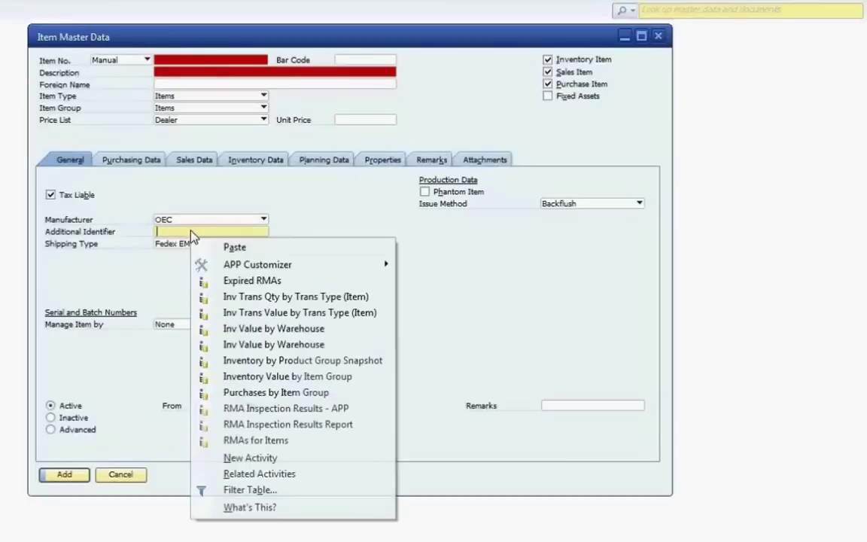
{"action": "mouse_move", "coordinate": [258, 265]}
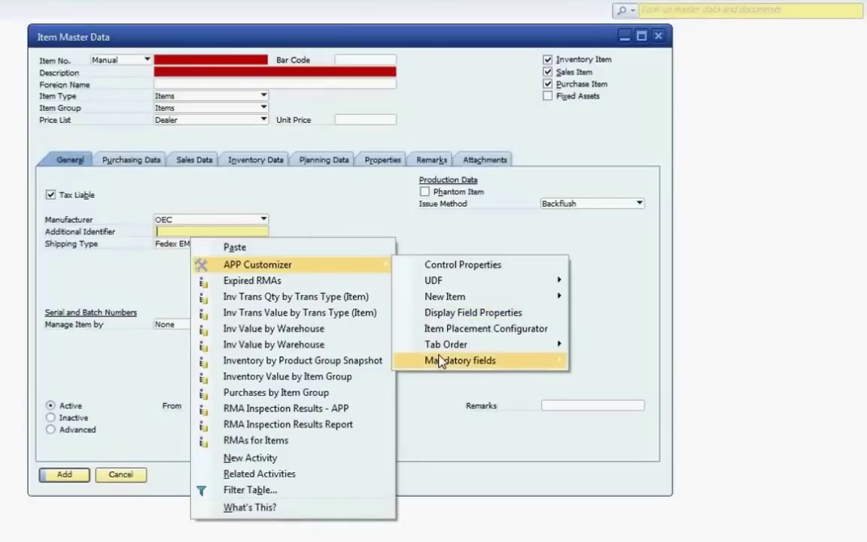
{"action": "mouse_move", "coordinate": [439, 365]}
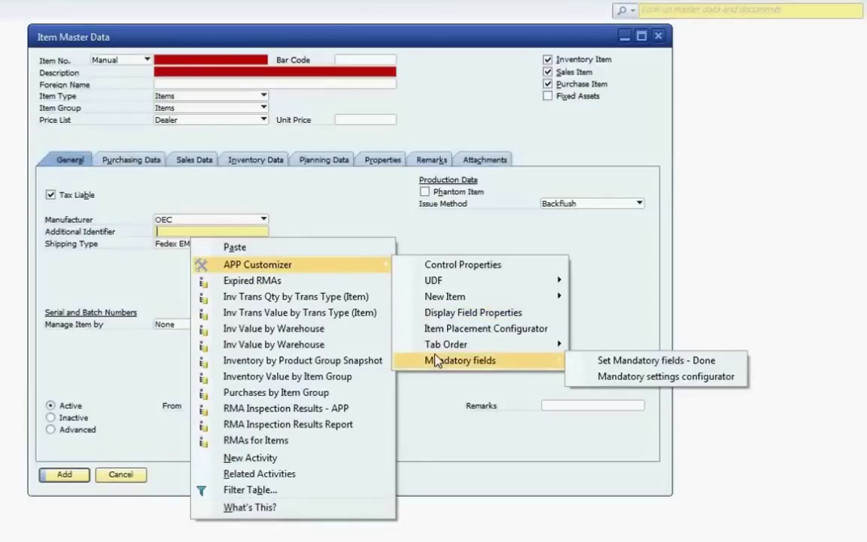
- Finish selection and save the rule for Item No., Description and Additional Identifier
{"action": "left_click", "coordinate": [603, 363]}
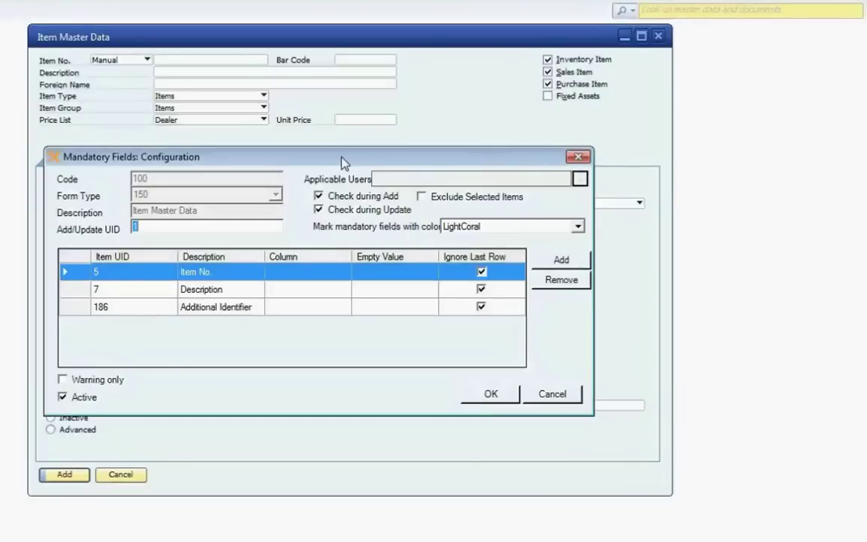
{"action": "left_click", "coordinate": [581, 180]}
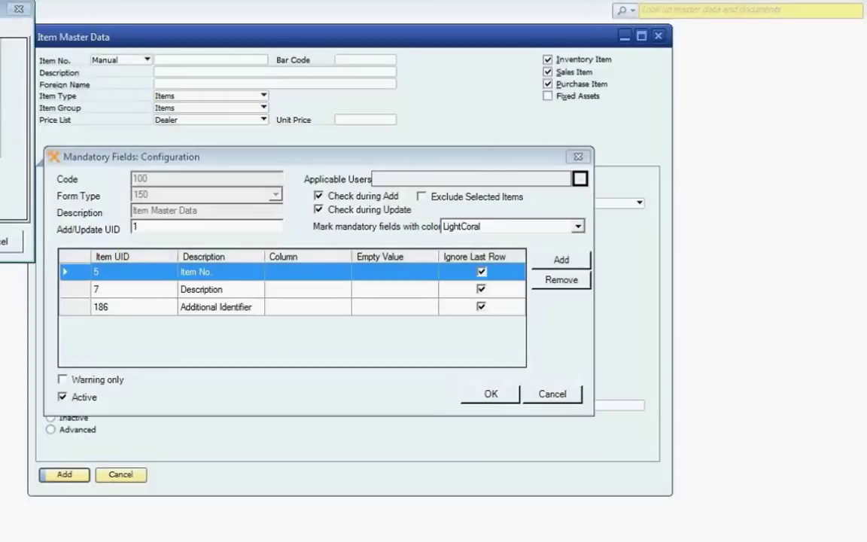
{"action": "left_click", "coordinate": [8, 241]}
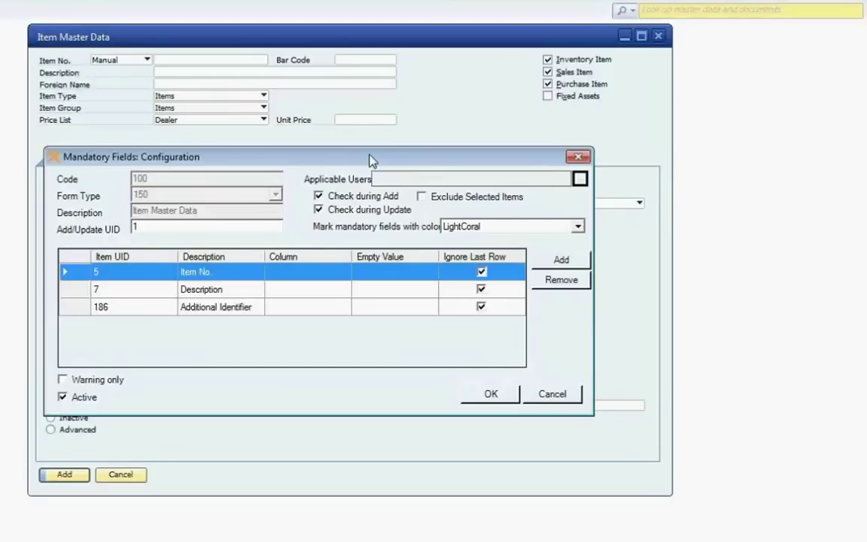
{"action": "left_click", "coordinate": [502, 404]}
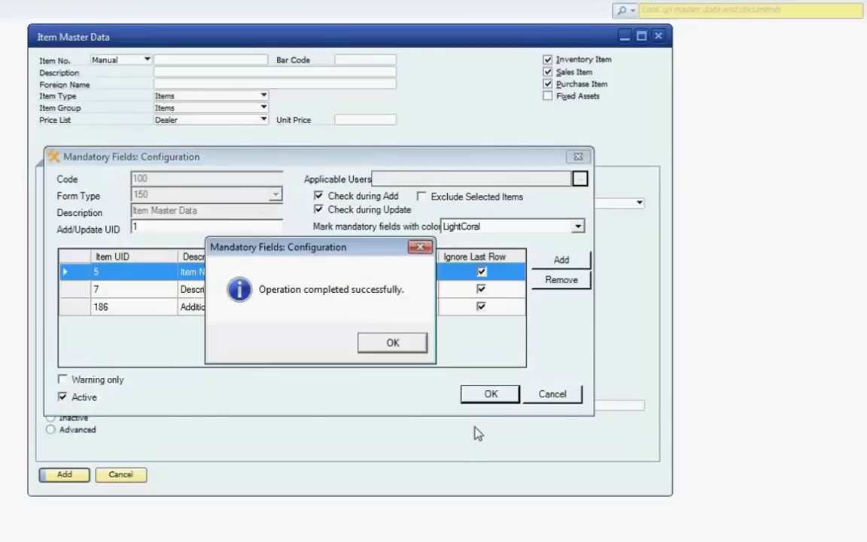
{"action": "left_click", "coordinate": [409, 351]}
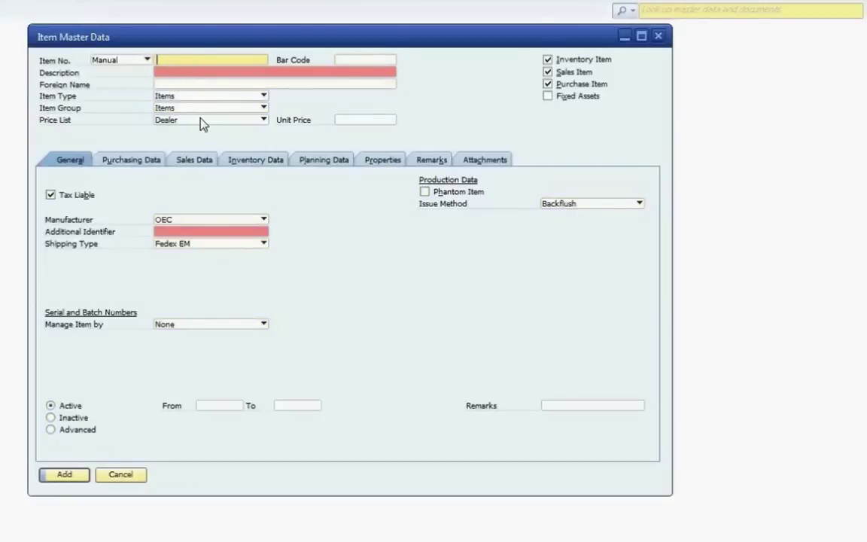
- Add item Widget with Description 'Widget #123' and Additional Identifier 8760 after the mandatory error
{"action": "type", "text": "Widget"}
{"action": "key", "text": "Tab"}
{"action": "key", "text": "Tab"}
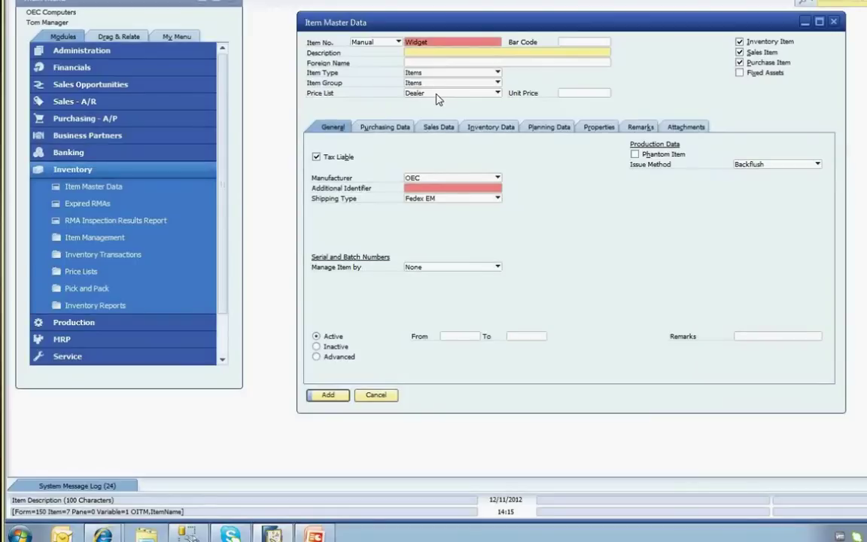
{"action": "left_click", "coordinate": [331, 398]}
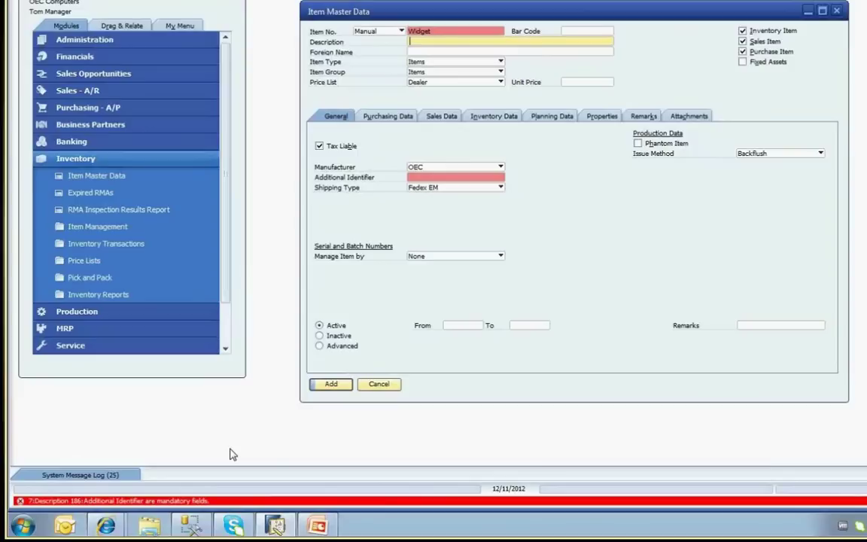
{"action": "type", "text": "Widget #123"}
{"action": "left_click", "coordinate": [426, 177]}
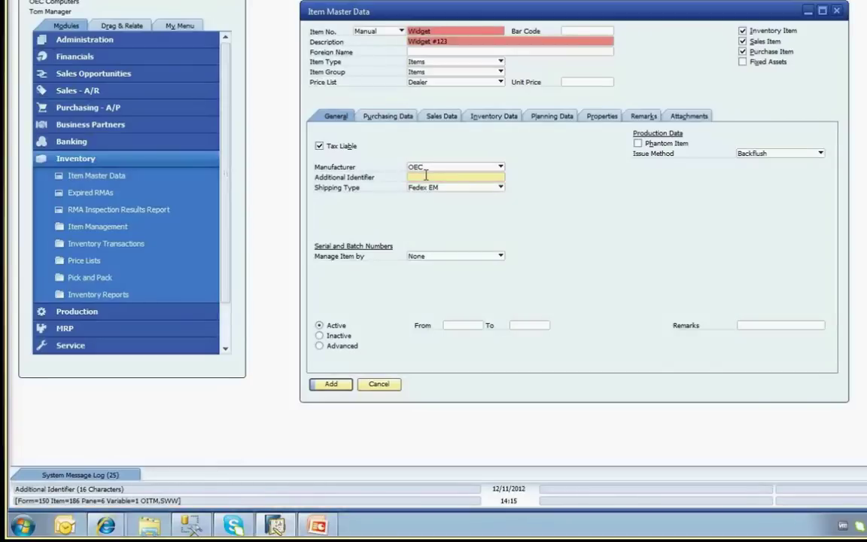
{"action": "type", "text": "8760"}
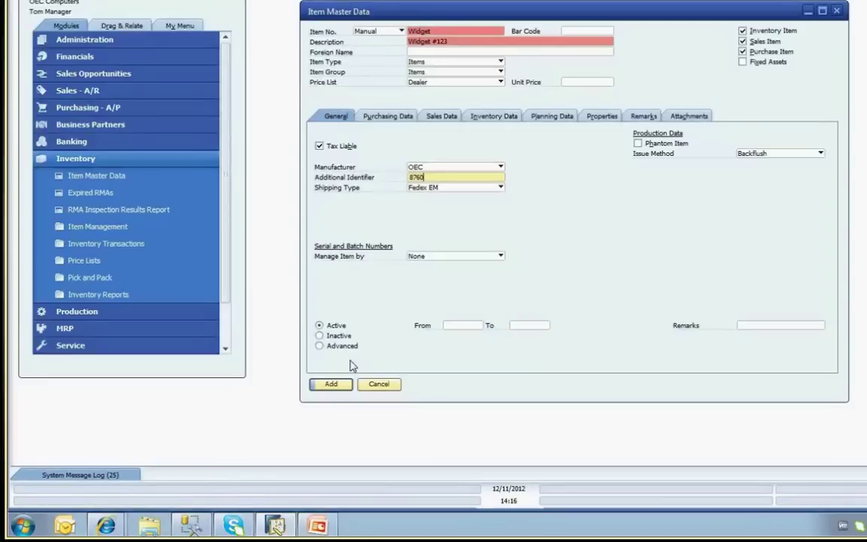
{"action": "left_click", "coordinate": [333, 384]}
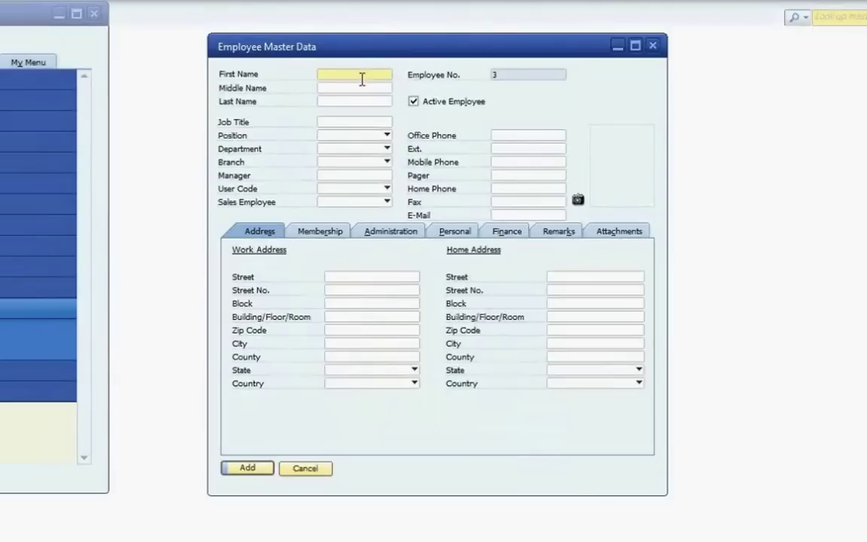
- Step through First Name, Middle Name, Last Name and Job Title to check the default tab order
{"action": "left_click", "coordinate": [362, 87]}
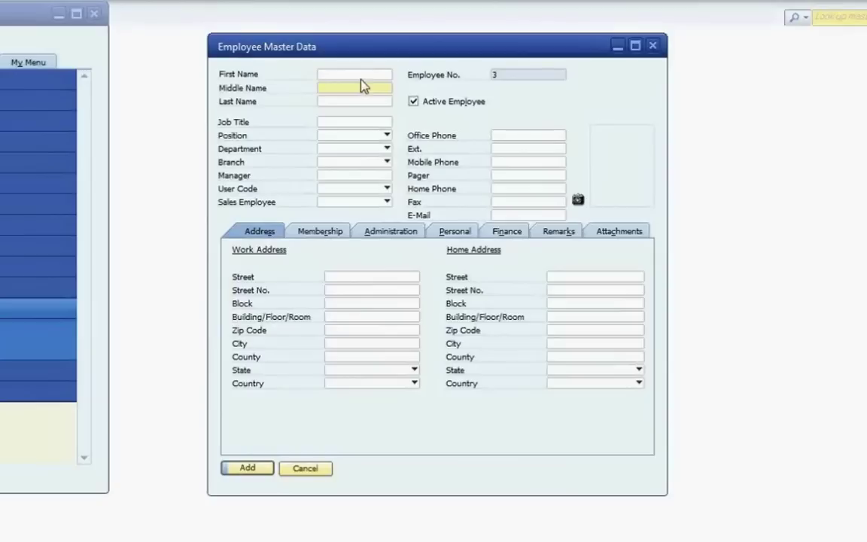
{"action": "key", "text": "Tab"}
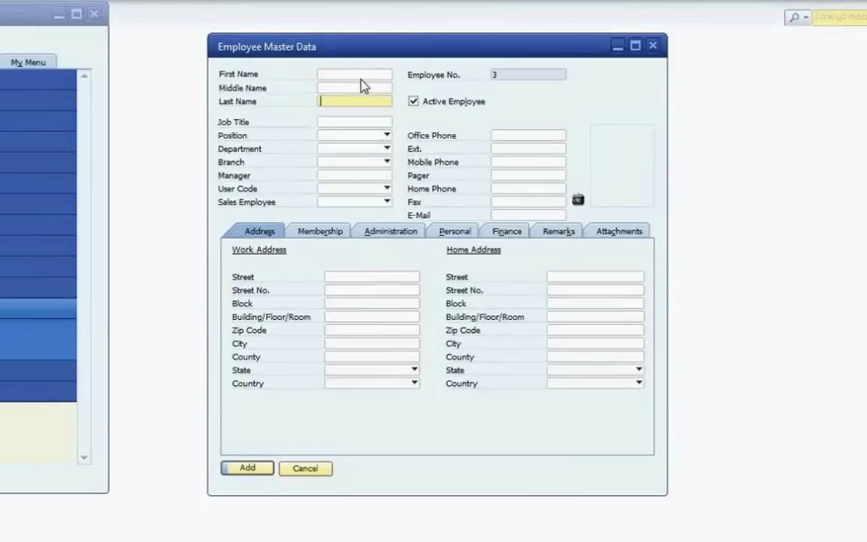
{"action": "left_click", "coordinate": [345, 122]}
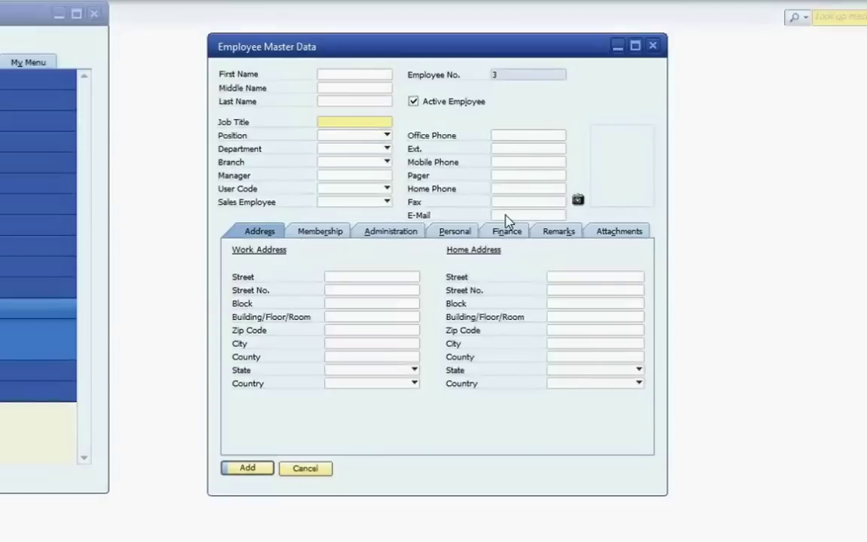
{"action": "left_click", "coordinate": [343, 75]}
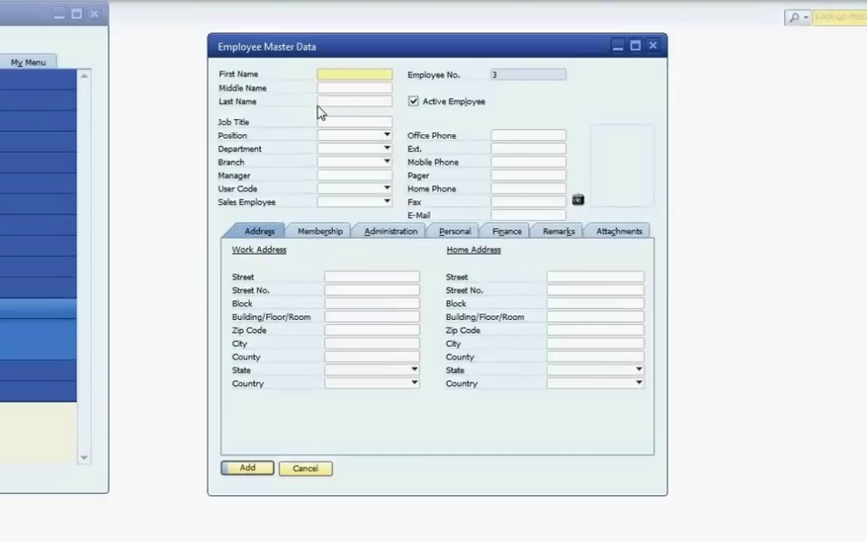
{"action": "left_click", "coordinate": [323, 101]}
{"action": "key", "text": "Tab"}
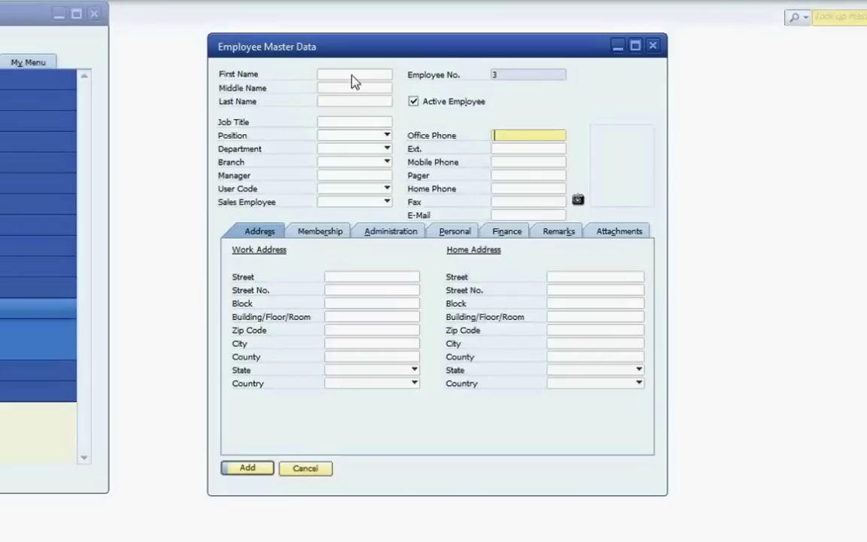
- Start a new tab sequence via APP Customizer > Tab Order > Set Tab Sequence
{"action": "right_click", "coordinate": [354, 79]}
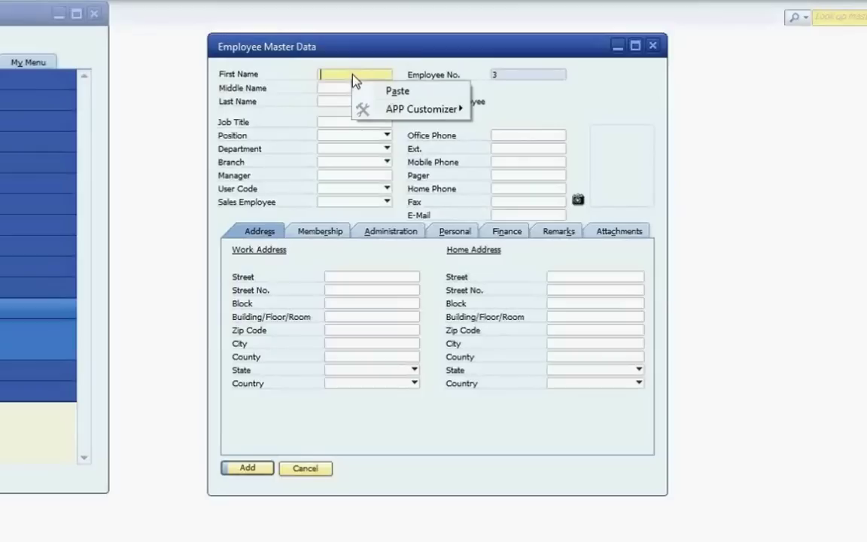
{"action": "mouse_move", "coordinate": [395, 110]}
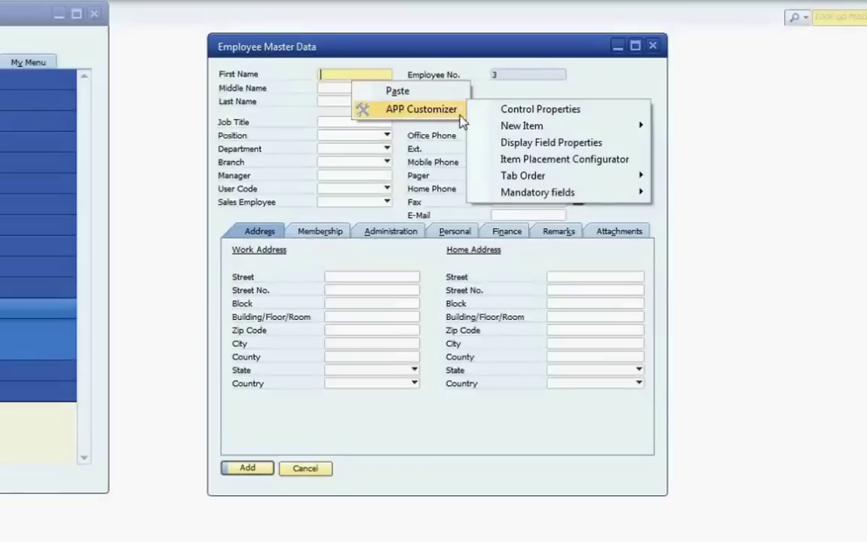
{"action": "mouse_move", "coordinate": [527, 178]}
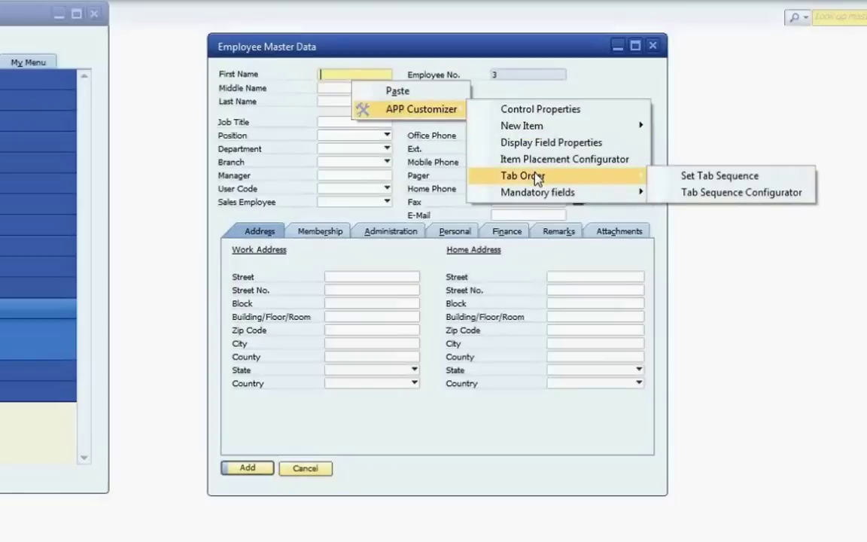
{"action": "left_click", "coordinate": [719, 176]}
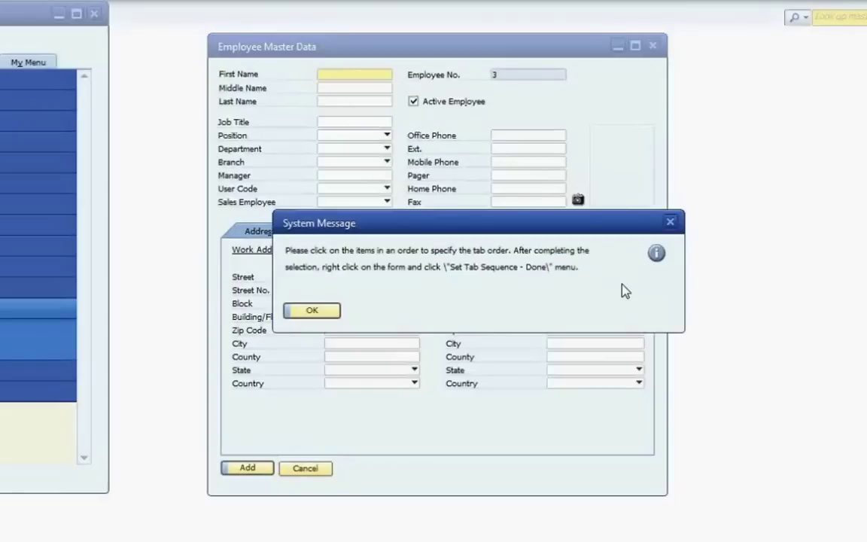
{"action": "left_click", "coordinate": [298, 316]}
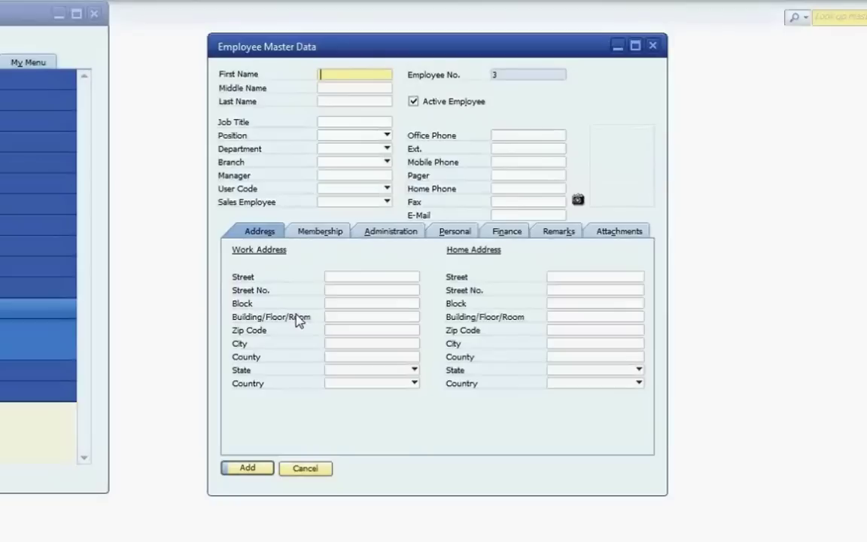
- Add Last Name, E-Mail, Mobile Phone and Office Phone to the sequence in order
{"action": "left_click", "coordinate": [348, 101]}
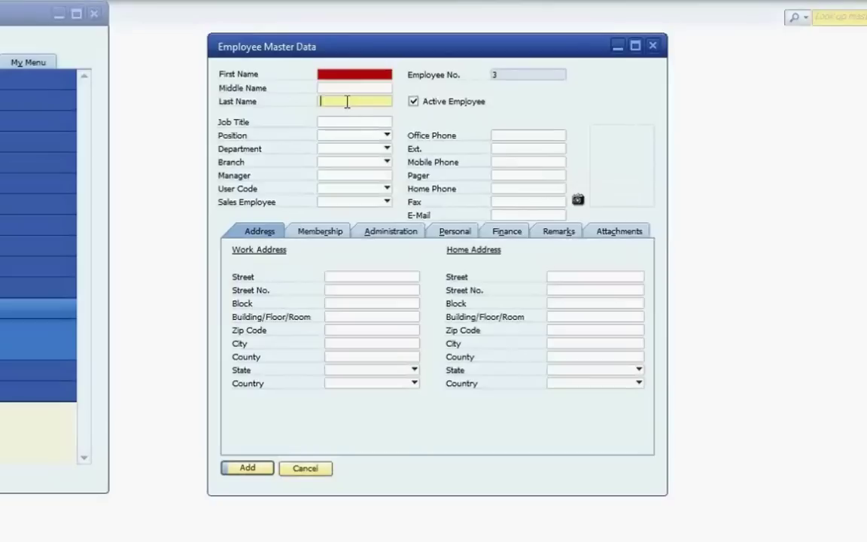
{"action": "left_click", "coordinate": [505, 216]}
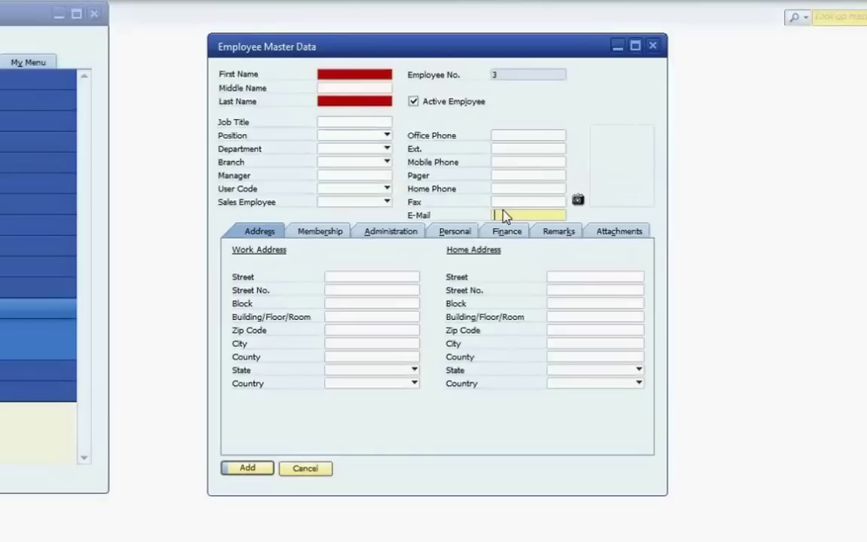
{"action": "left_click", "coordinate": [501, 161]}
{"action": "left_click", "coordinate": [498, 136]}
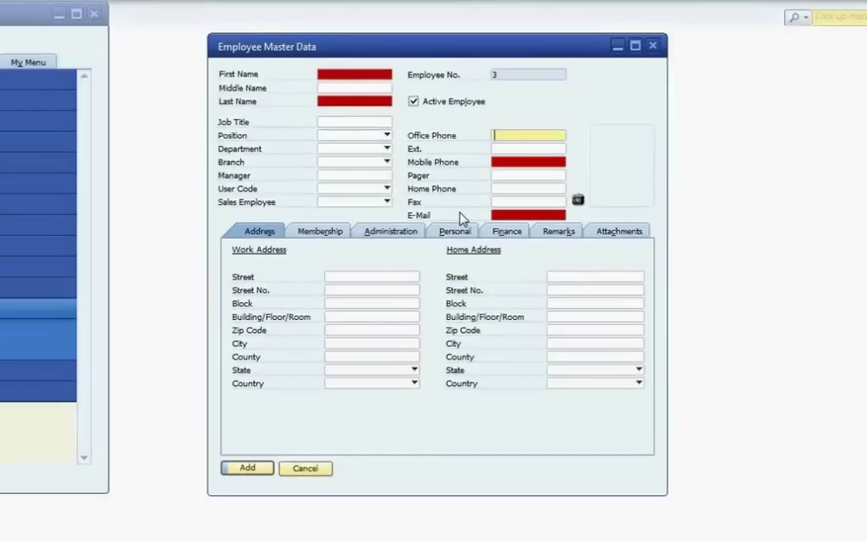
- Finish and save the First Name, Last Name, E-Mail, Mobile Phone, Office Phone tab sequence
{"action": "right_click", "coordinate": [497, 134]}
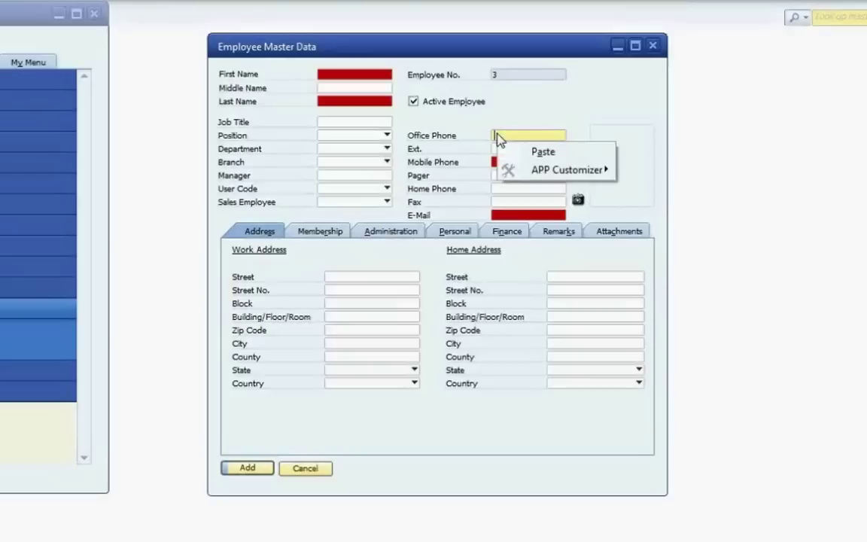
{"action": "mouse_move", "coordinate": [530, 171]}
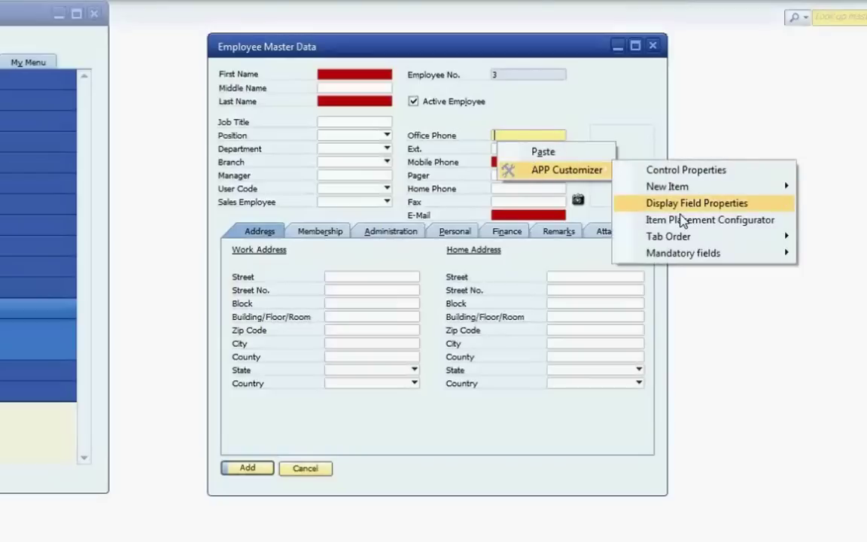
{"action": "left_click", "coordinate": [682, 219]}
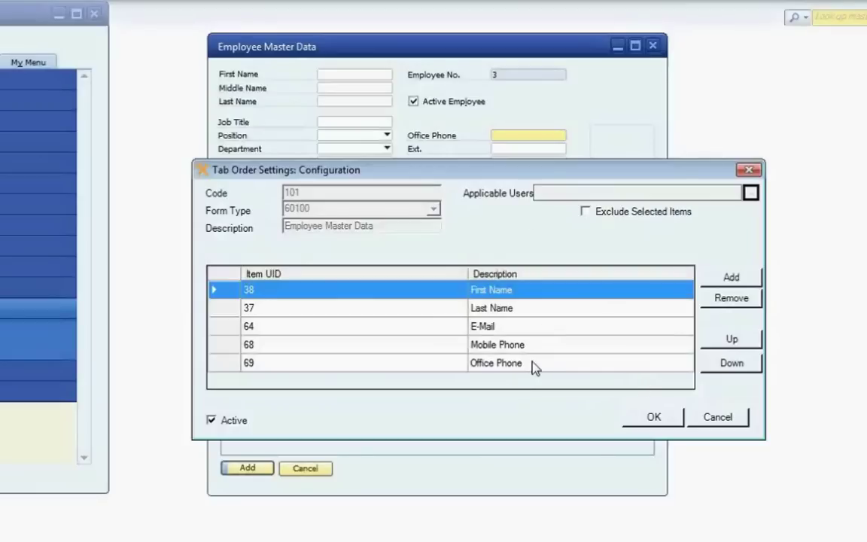
{"action": "left_click", "coordinate": [652, 419]}
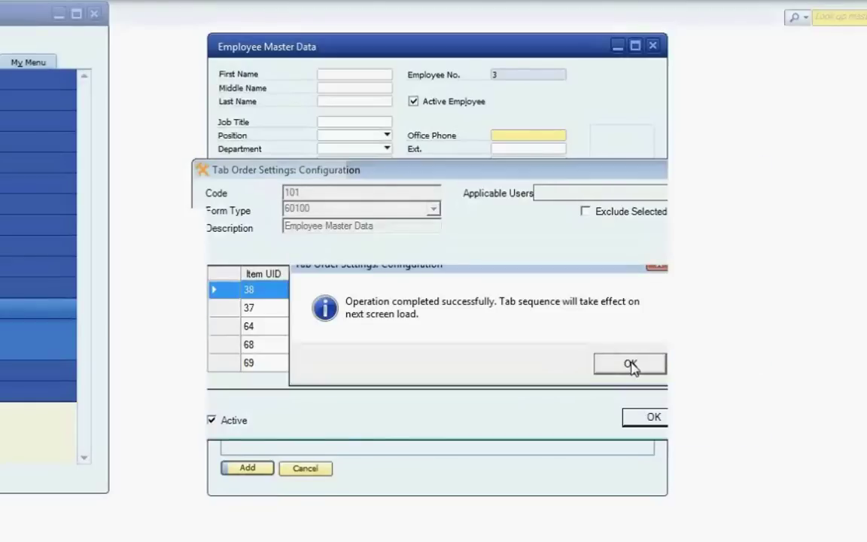
{"action": "left_click", "coordinate": [631, 364]}
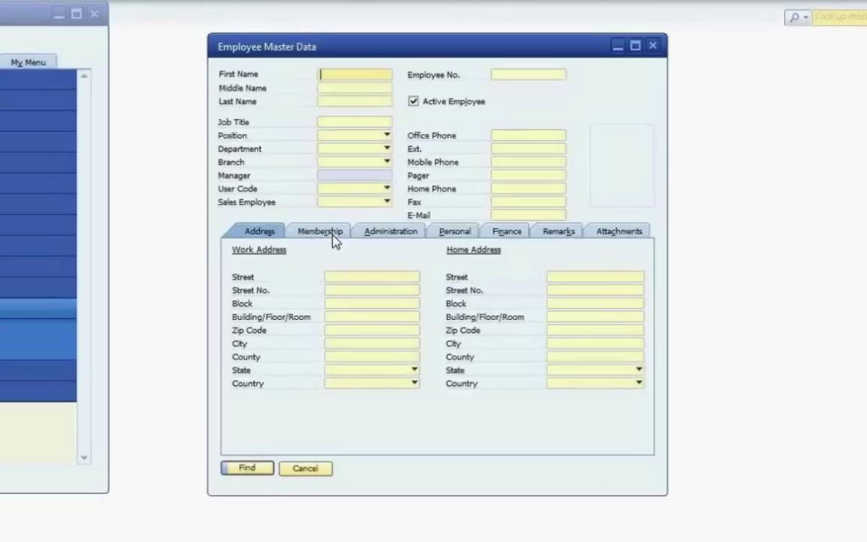
- In Add mode, enter the new employee's first name, last name and e-mail, tabbing between fields
{"action": "key", "text": "ctrl+a"}
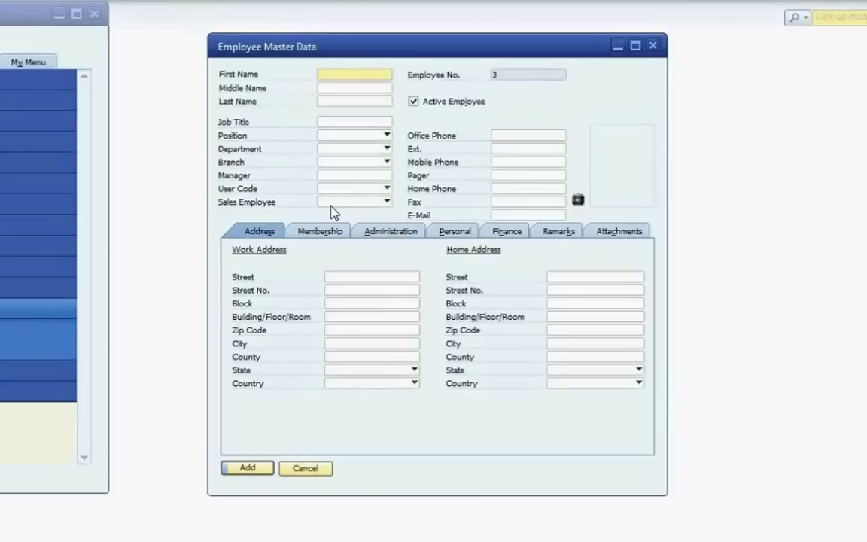
{"action": "key", "text": "Tab"}
{"action": "key", "text": "Tab"}
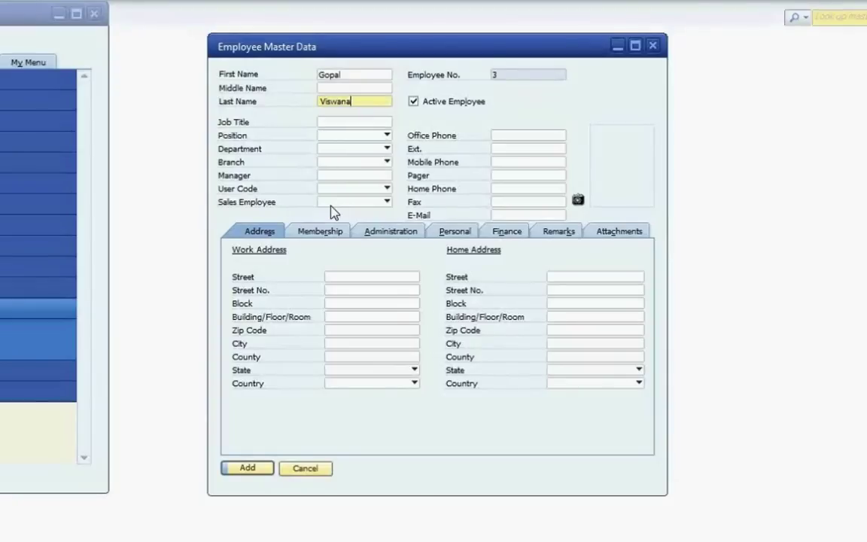
{"action": "left_click", "coordinate": [561, 216]}
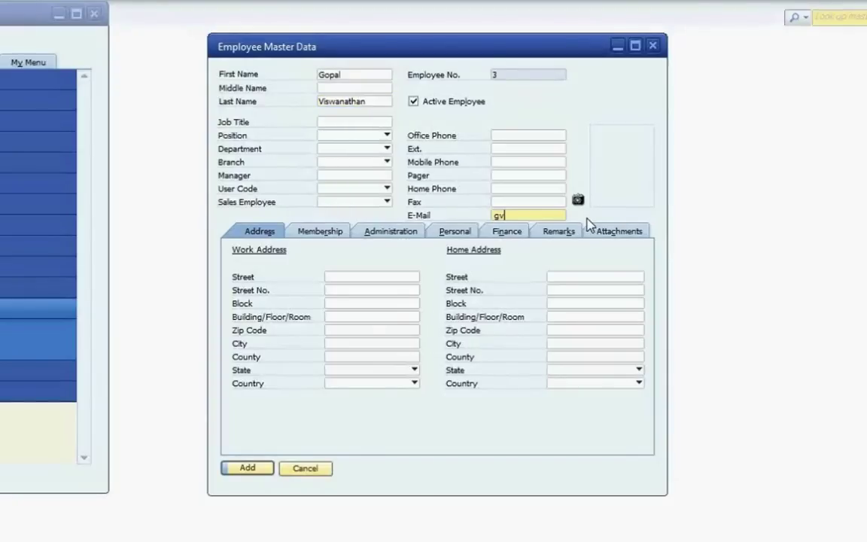
{"action": "key", "text": "Tab"}
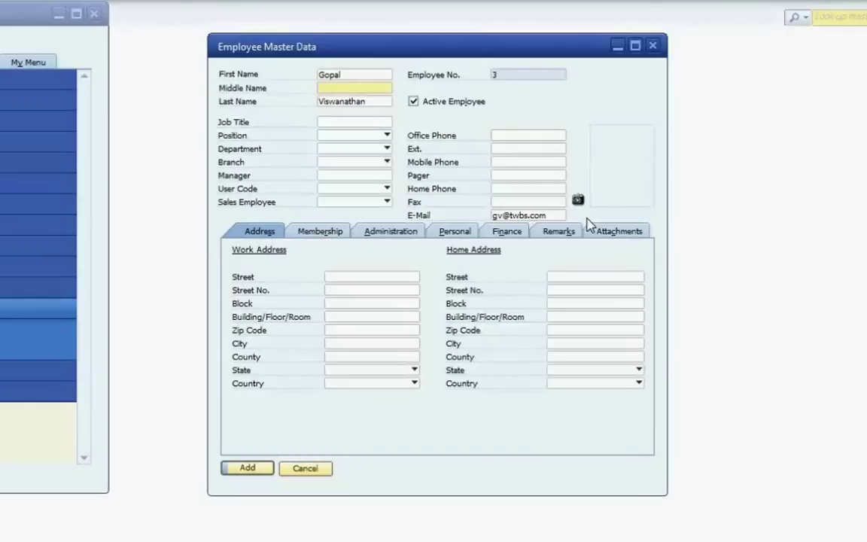
{"action": "key", "text": "Tab"}
{"action": "key", "text": "Tab"}
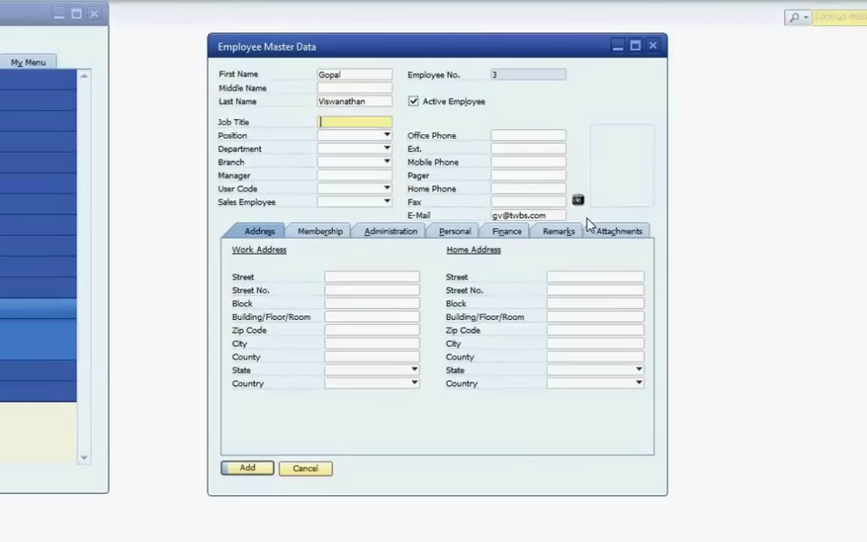